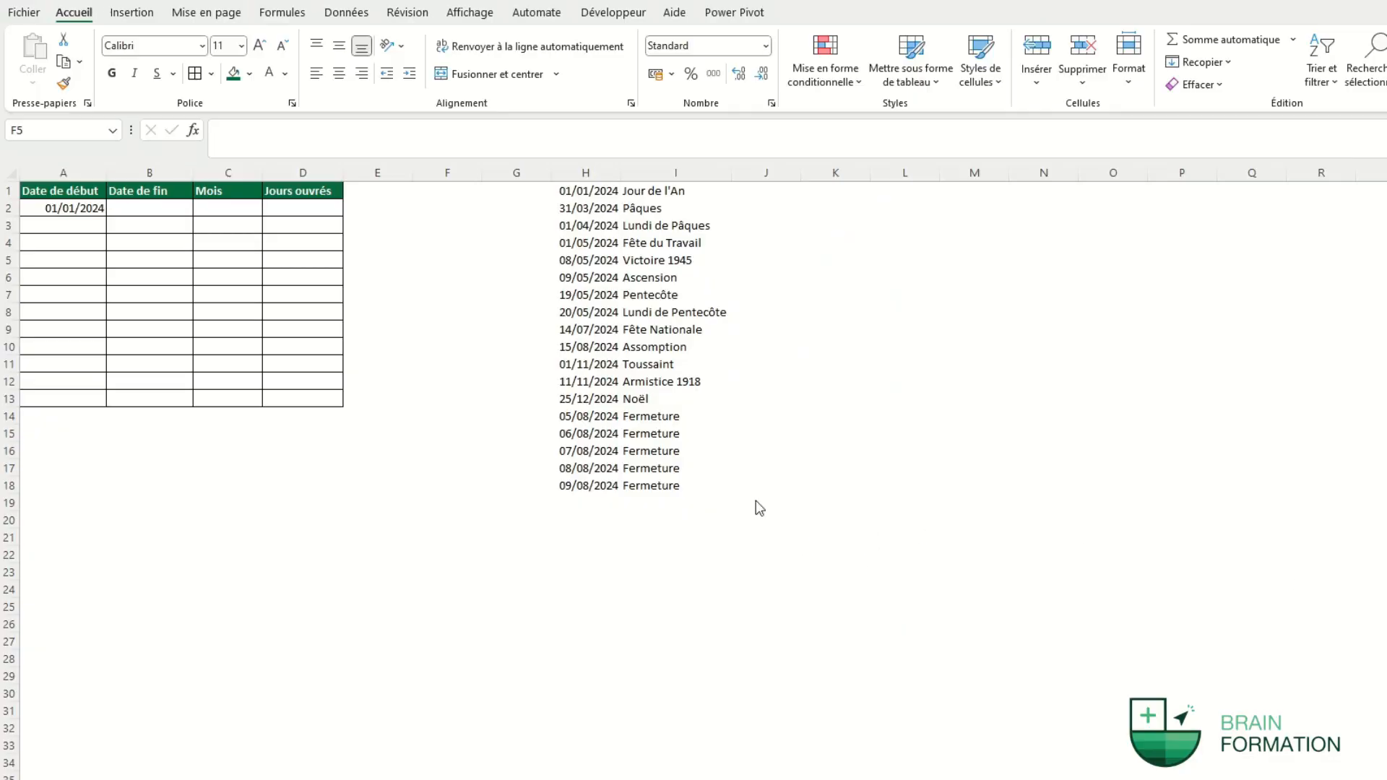
# Enter =MOIS.DECALER(A2;1) in A3 and fill it down to A13 for monthly start dates.
pyautogui.click(709, 556)
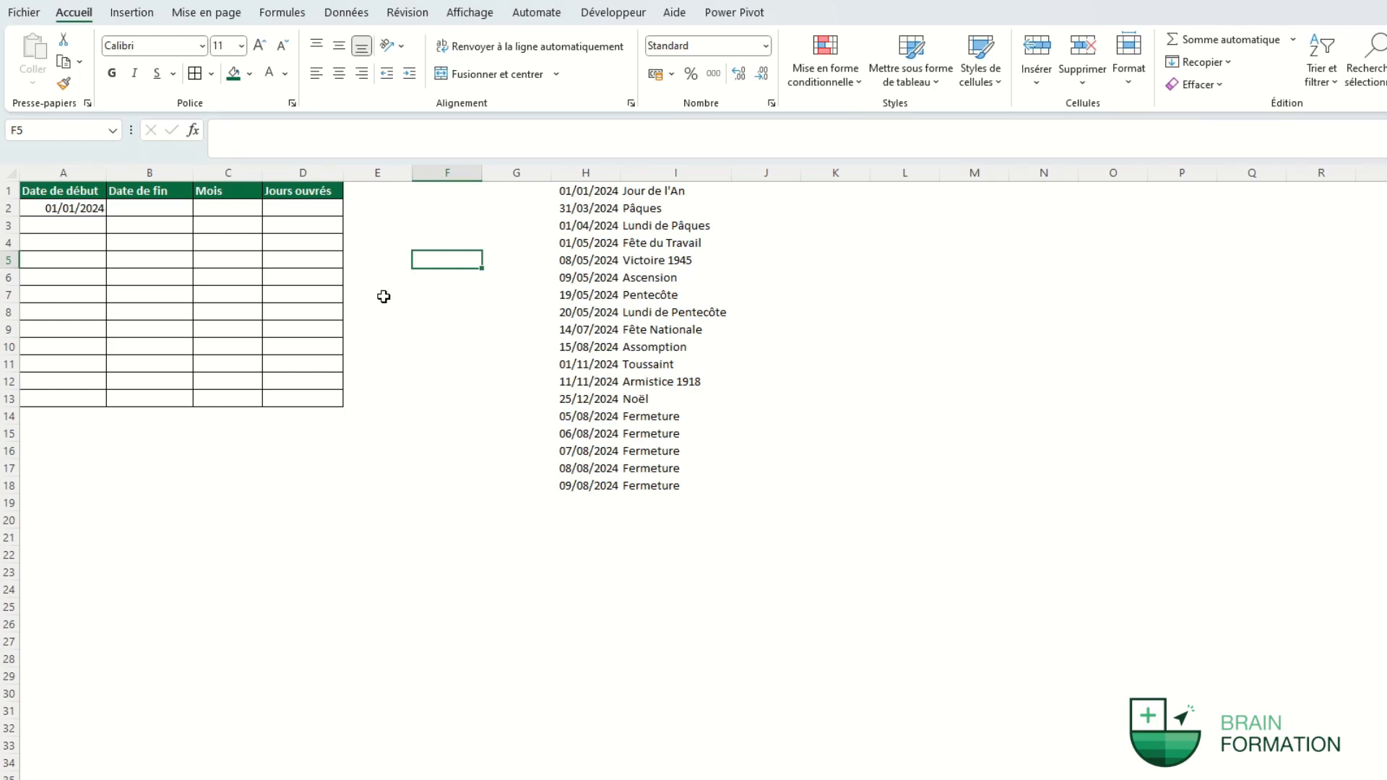
pyautogui.click(80, 231)
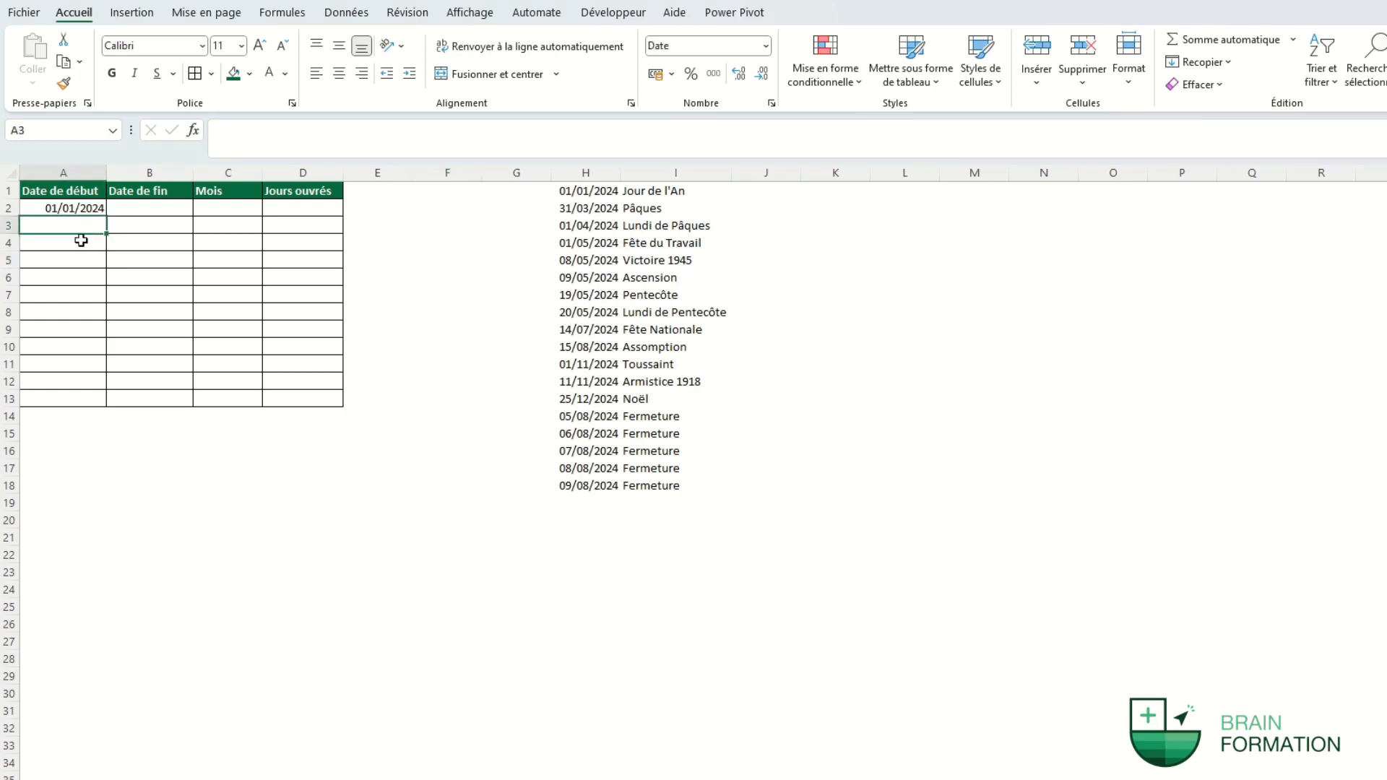
pyautogui.write('=moi')
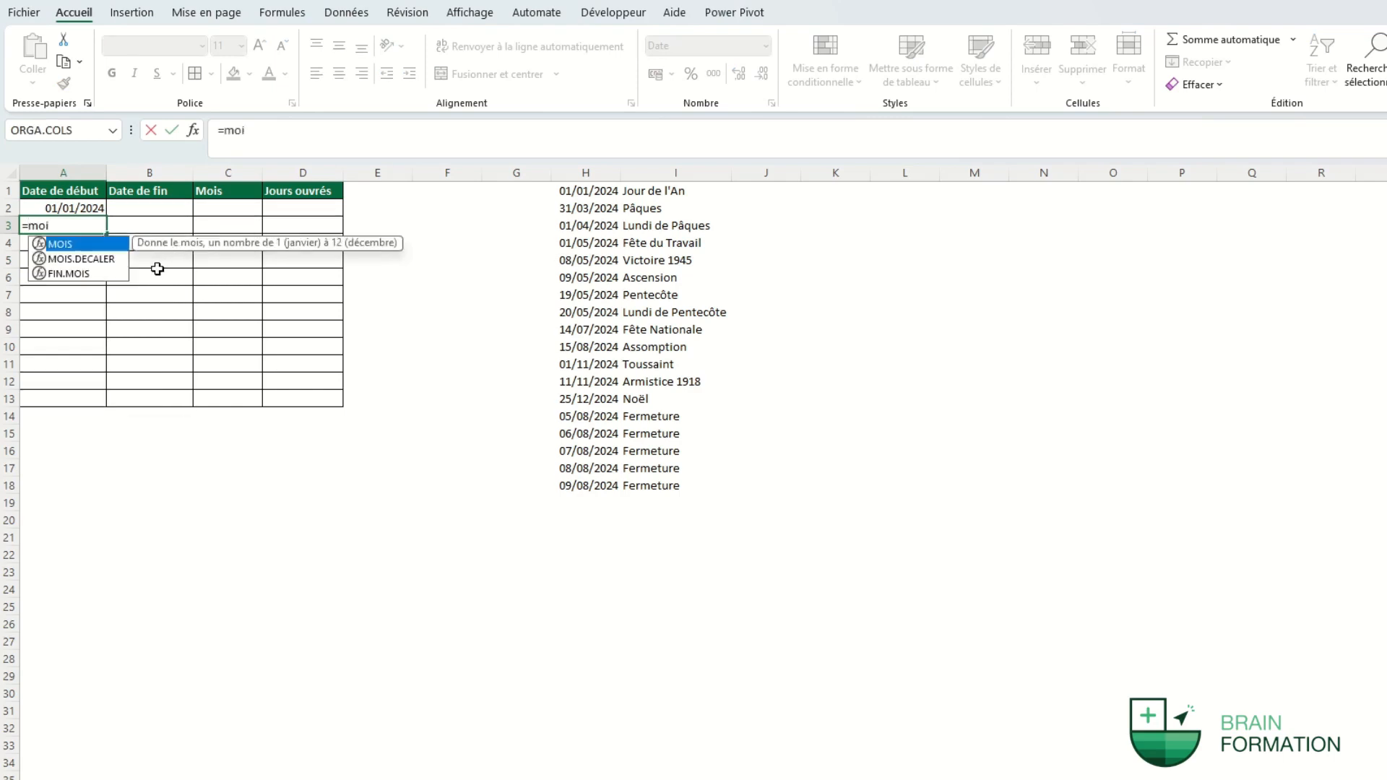
pyautogui.write('s.decaler(')
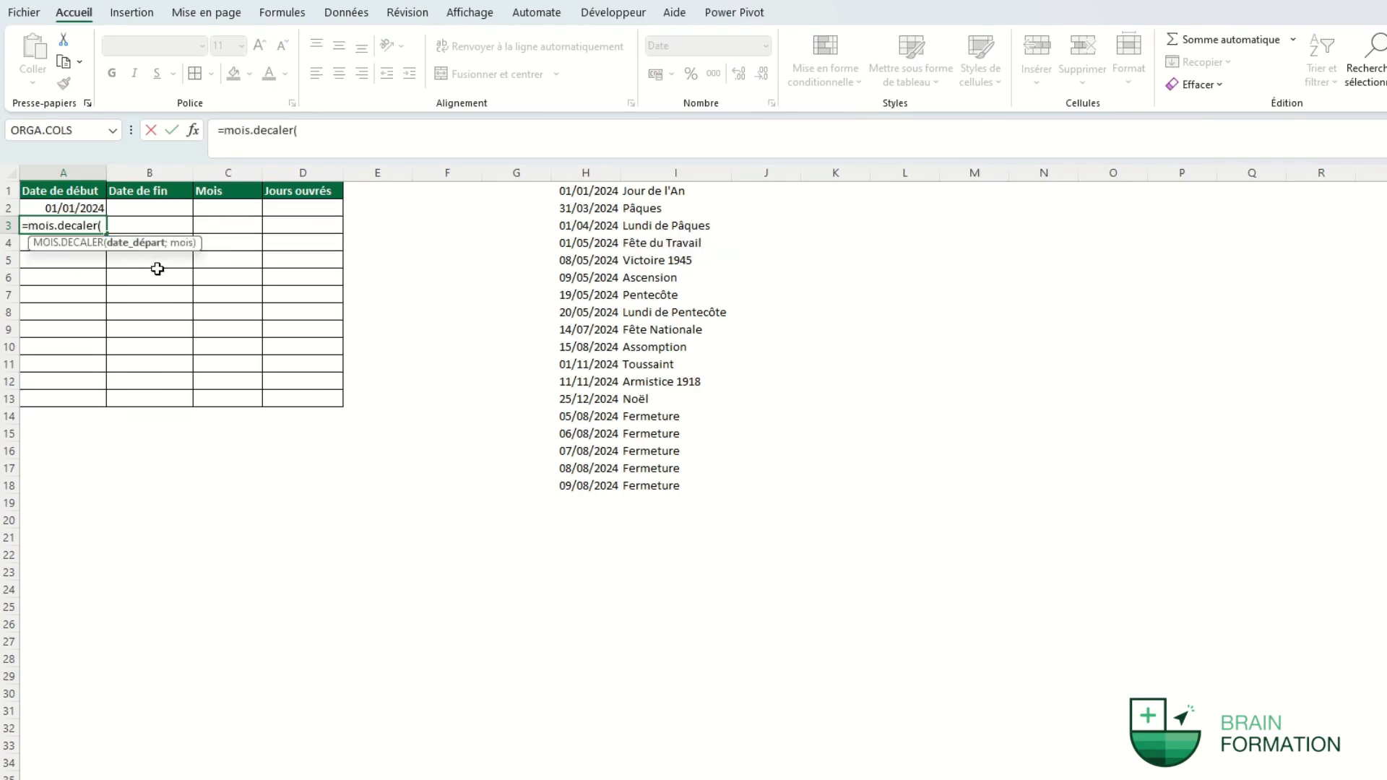
pyautogui.press('Up')
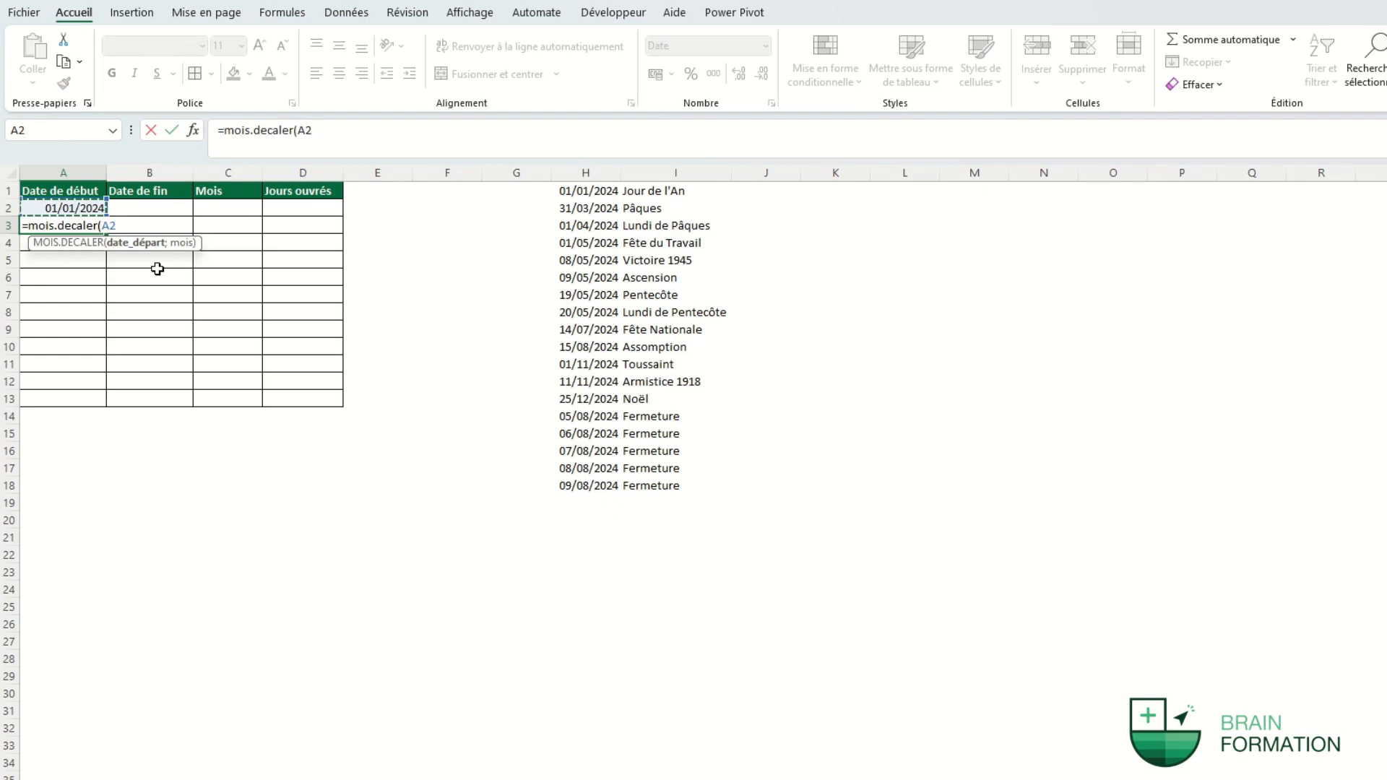
pyautogui.write(';1')
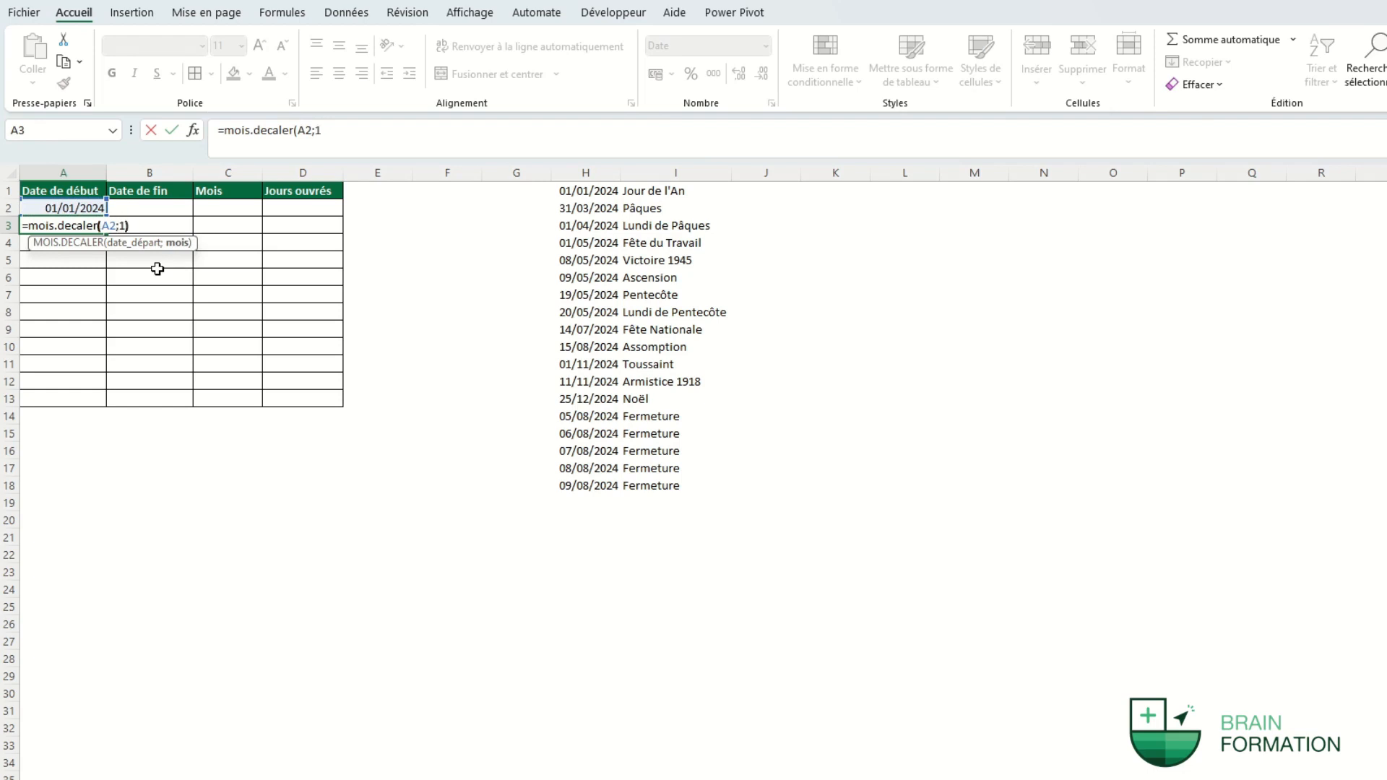
pyautogui.write(')')
pyautogui.press('Return')
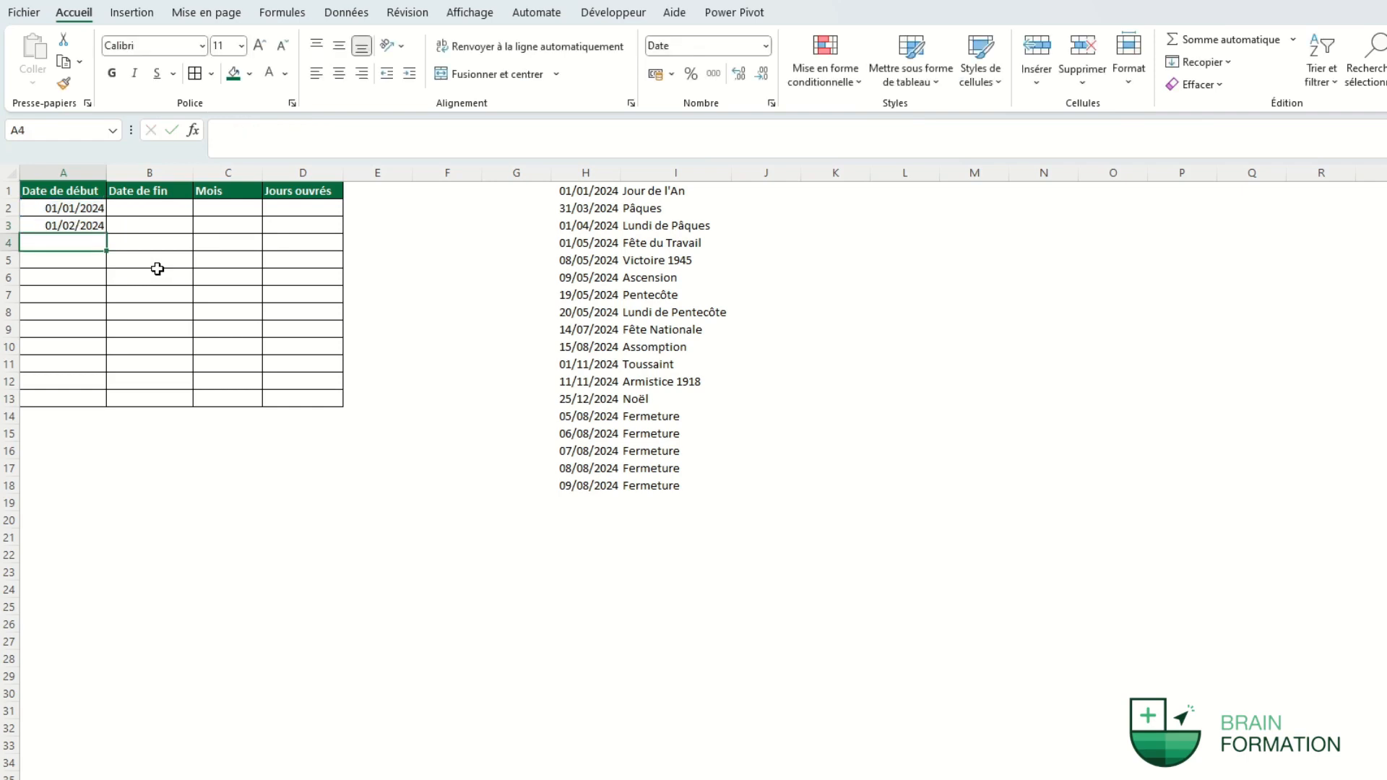
pyautogui.click(104, 228)
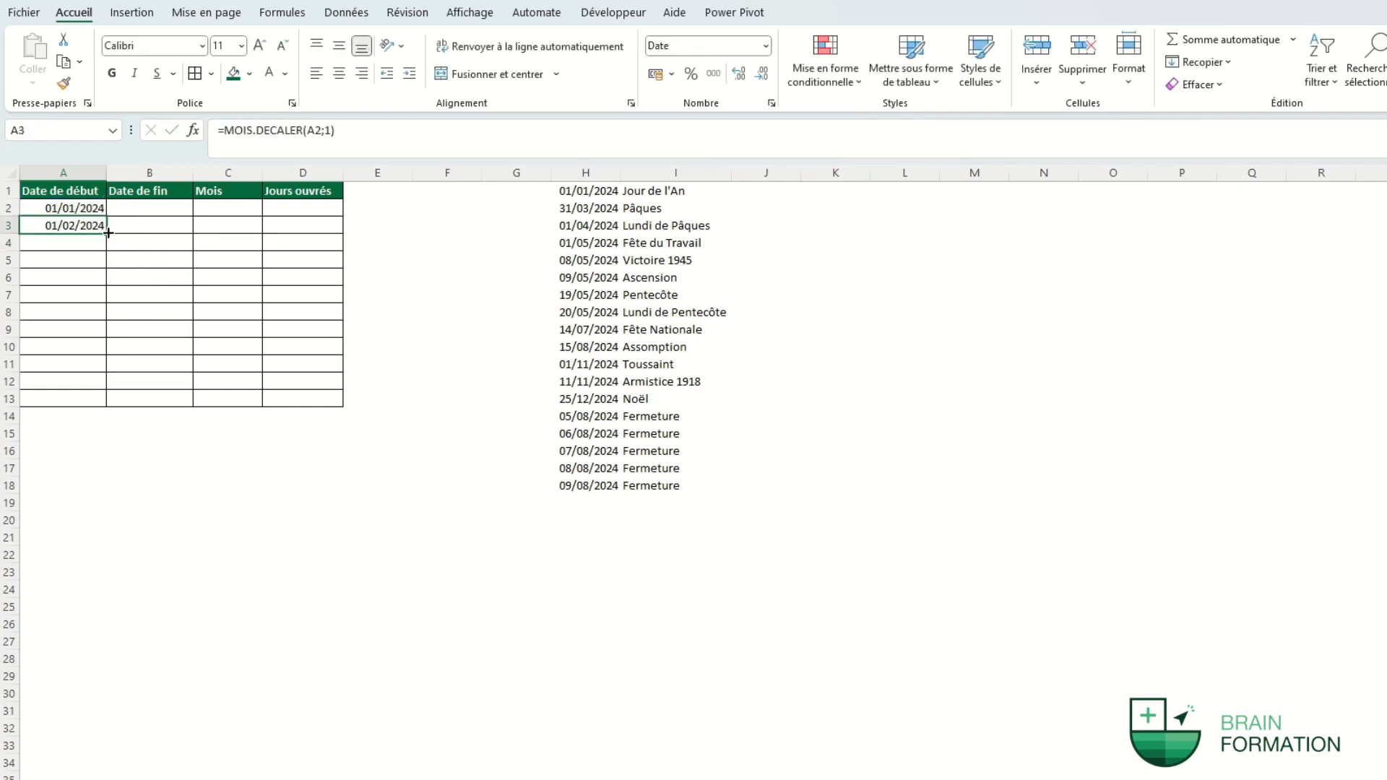
pyautogui.moveTo(106, 234); pyautogui.dragTo(145, 391)
pyautogui.click(161, 209)
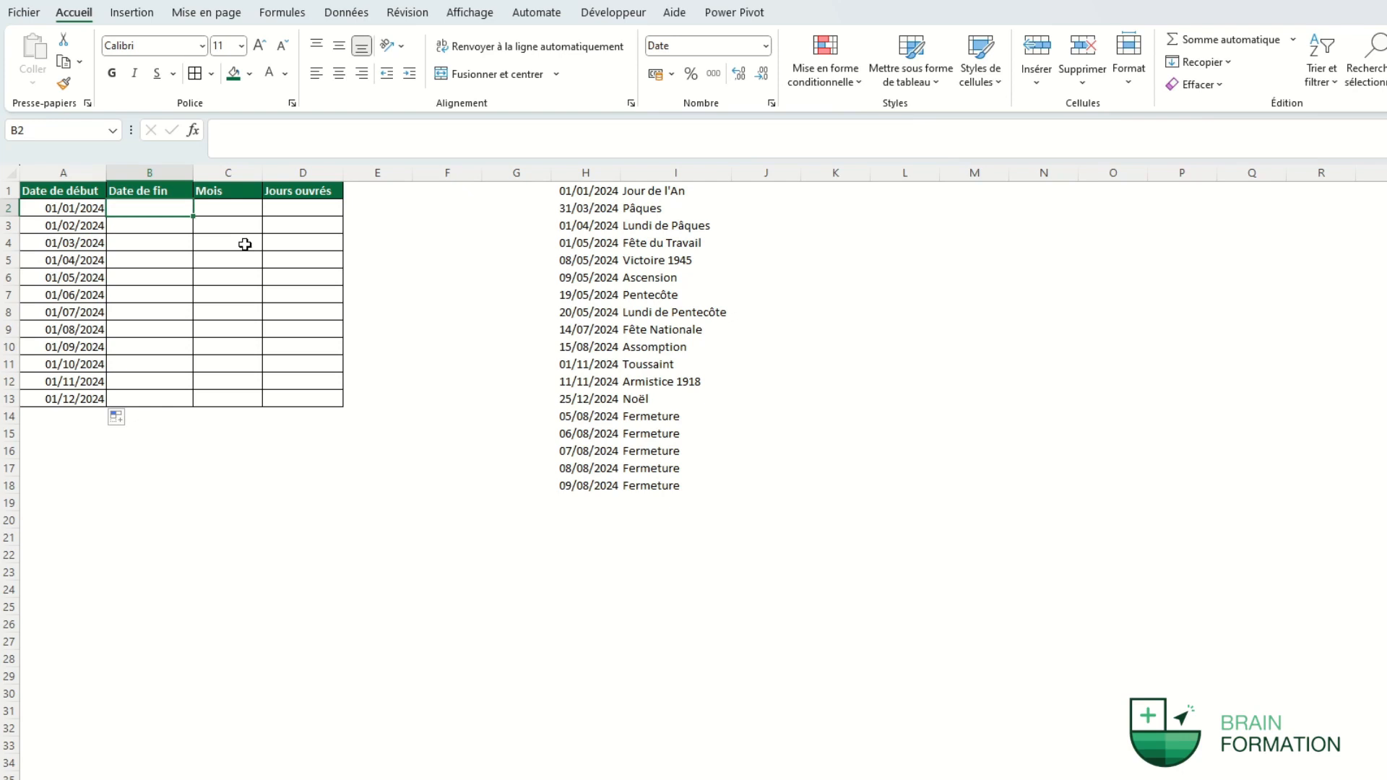
# Enter =FIN.MOIS(A2;0) in B2 and copy it down to B13 for each month's last day.
pyautogui.write('=fin.mois')
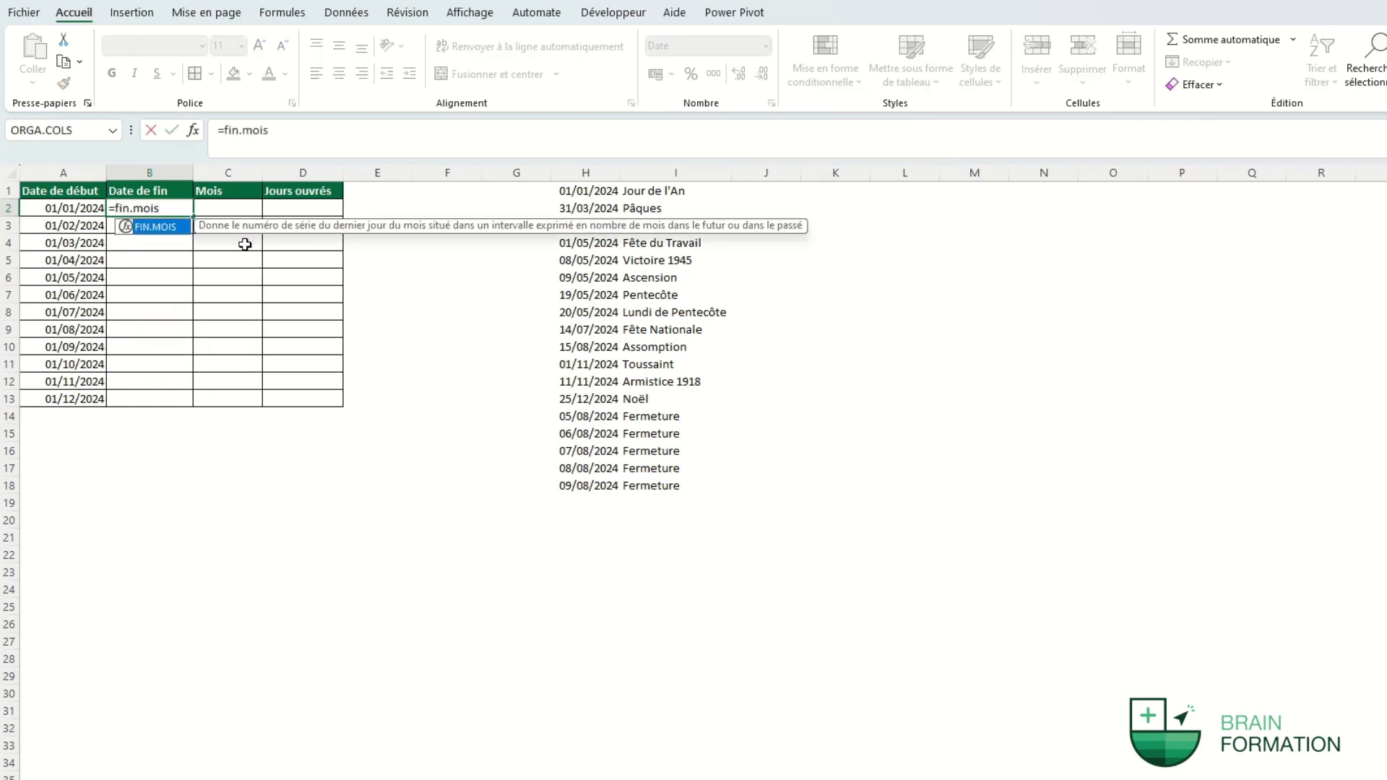
pyautogui.write('(')
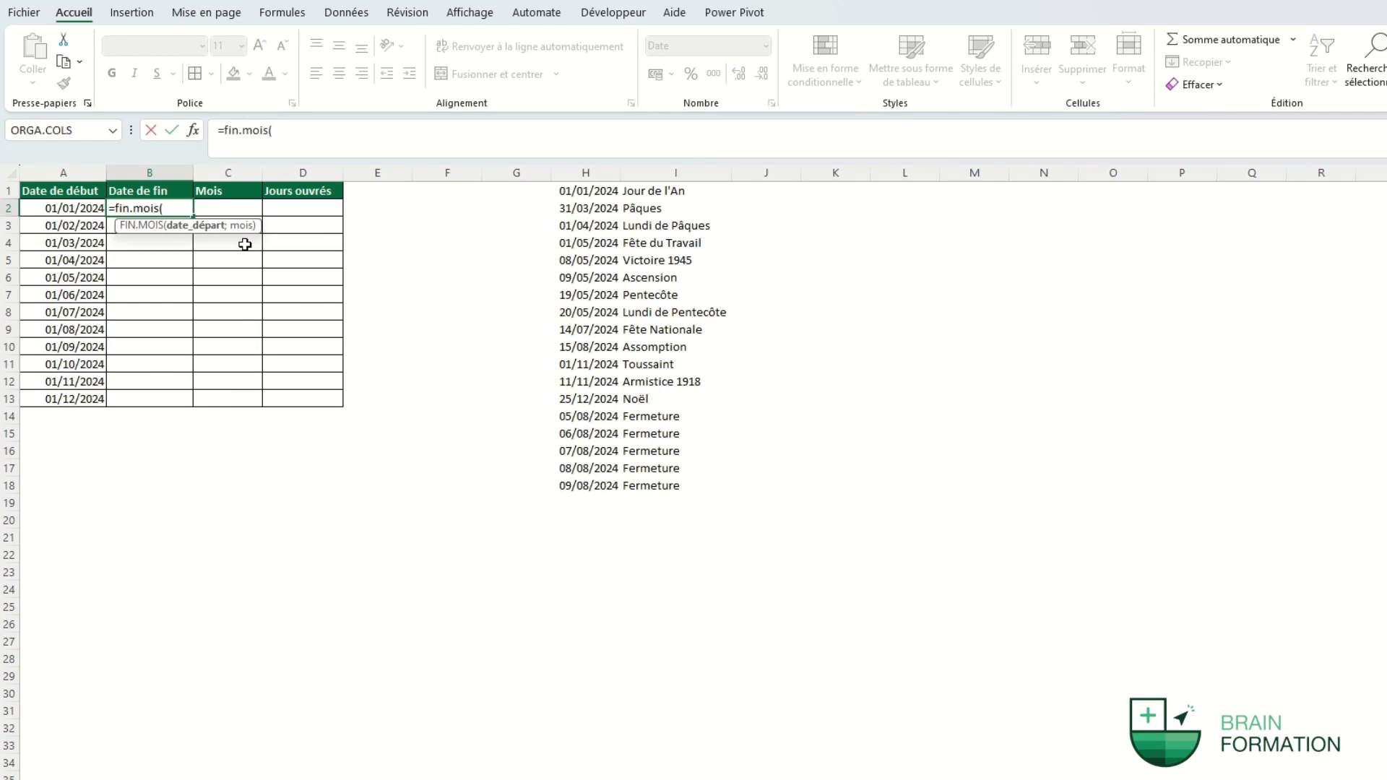
pyautogui.click(62, 212)
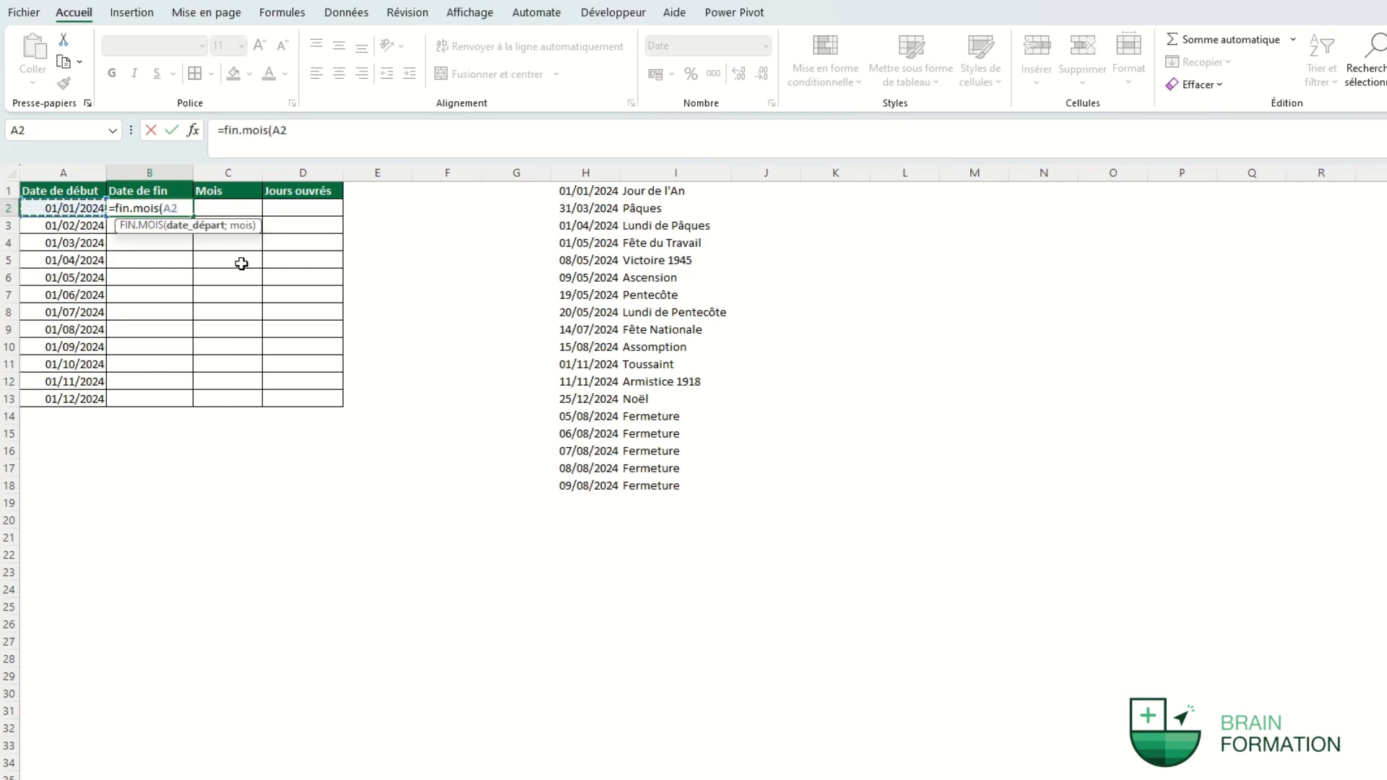
pyautogui.write(';')
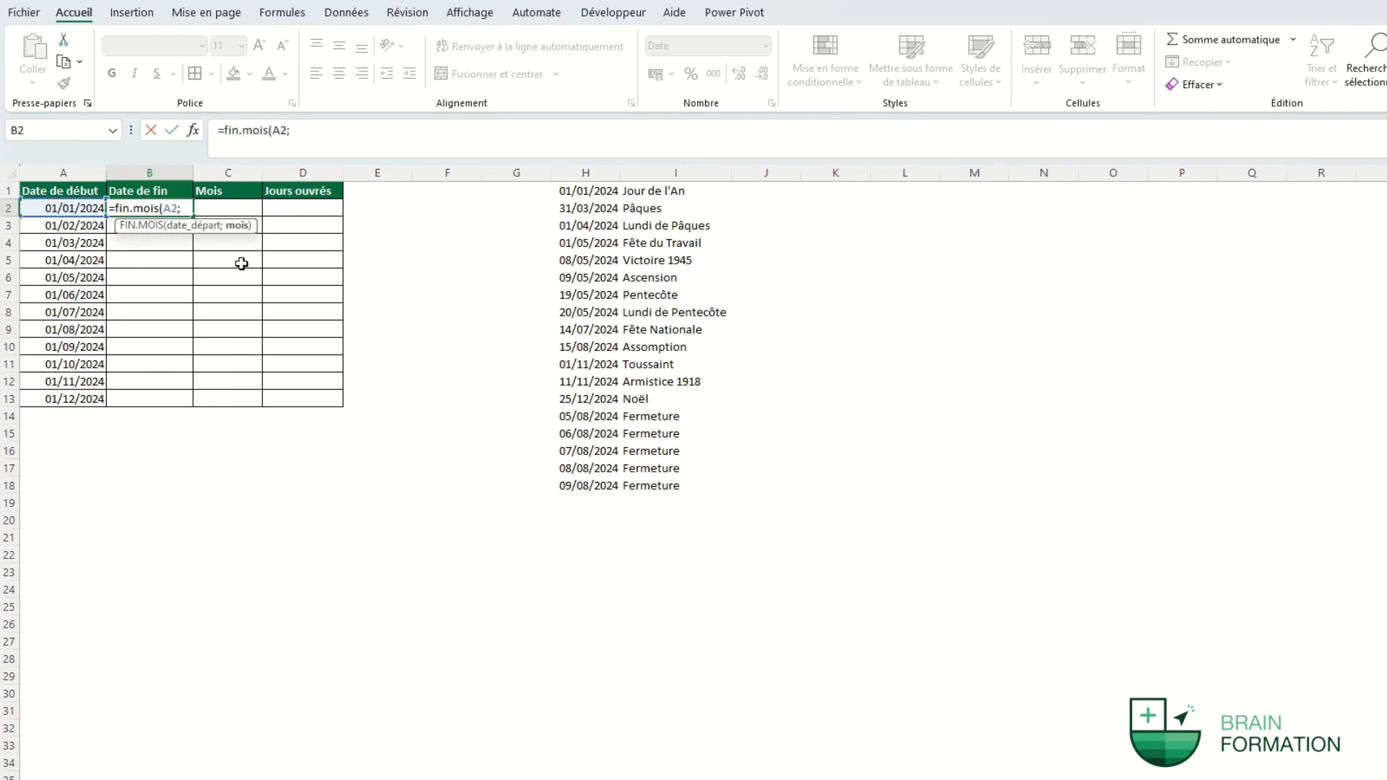
pyautogui.write('0)')
pyautogui.press('Return')
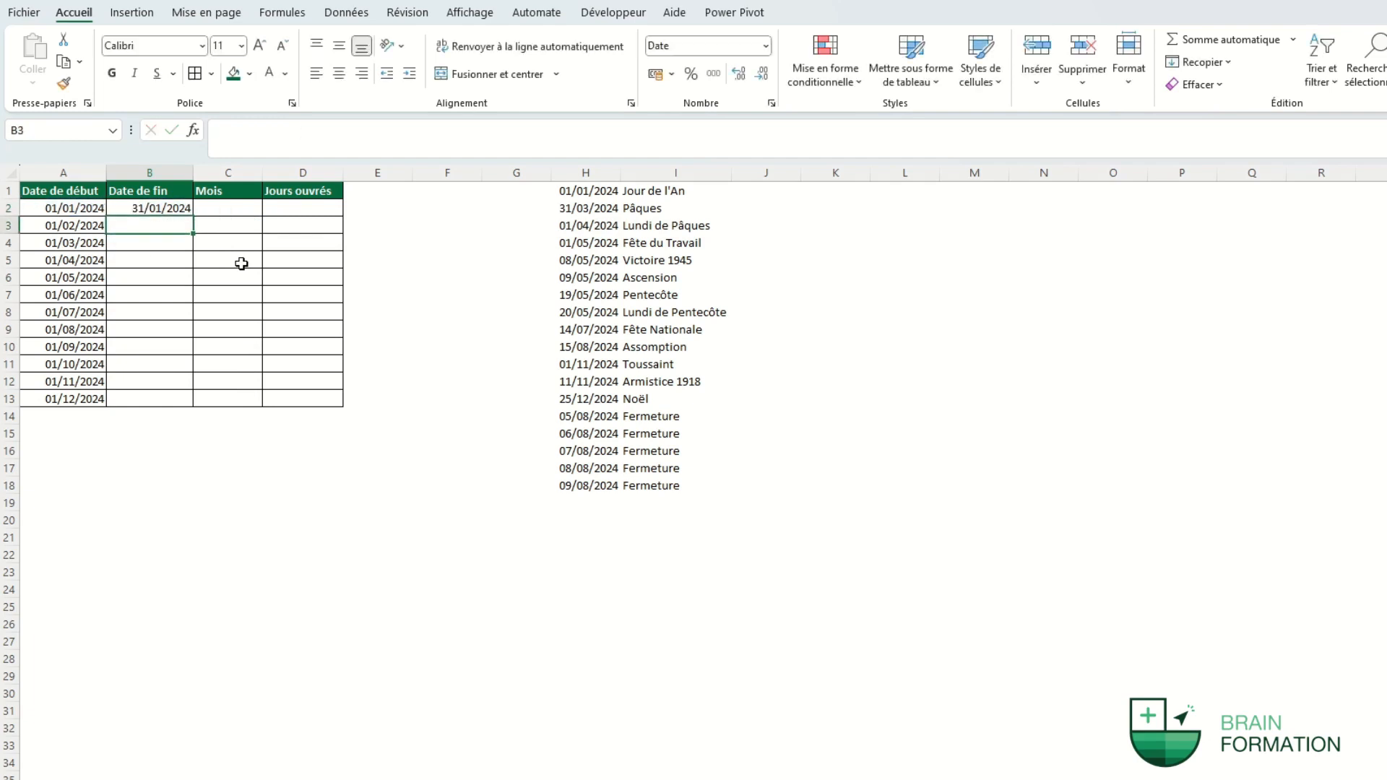
pyautogui.click(187, 208)
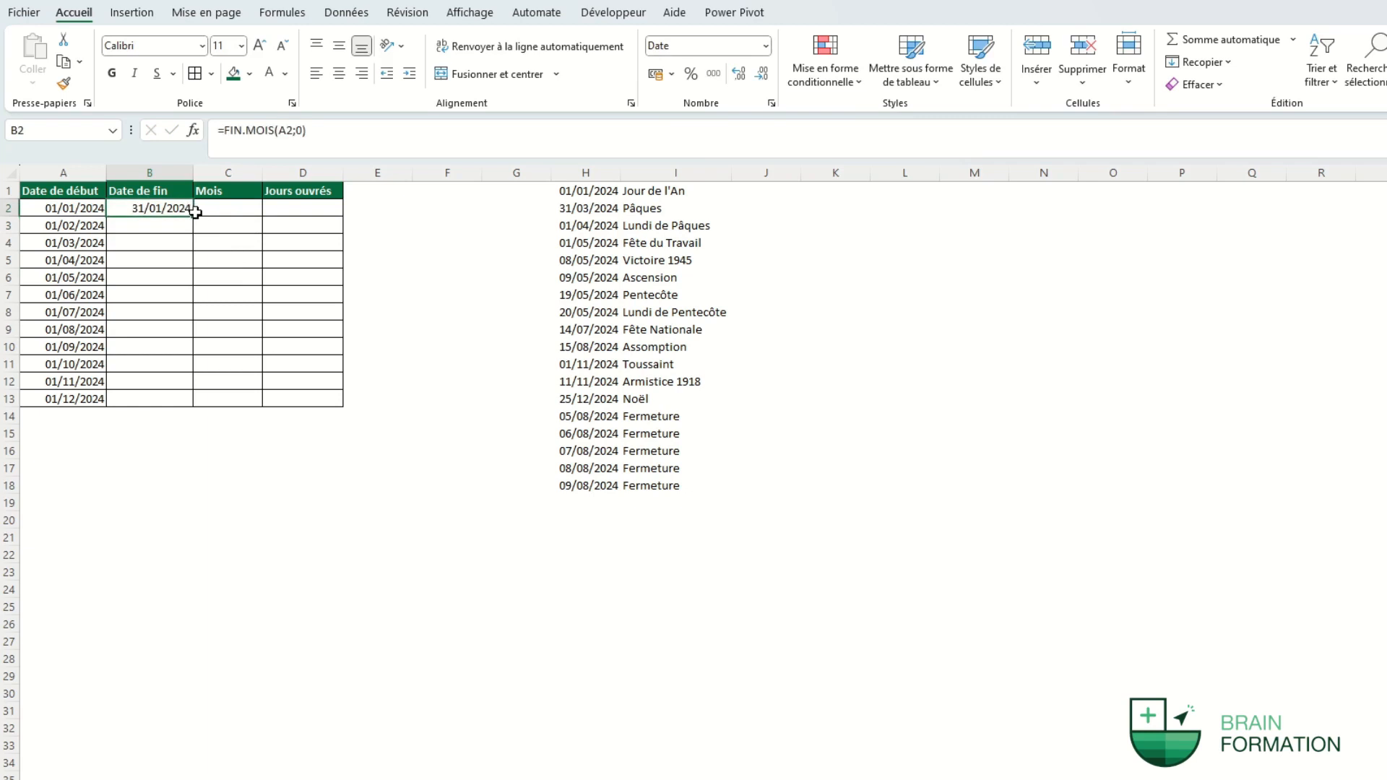
pyautogui.click(195, 212)
pyautogui.click(186, 210)
pyautogui.doubleClick(192, 216)
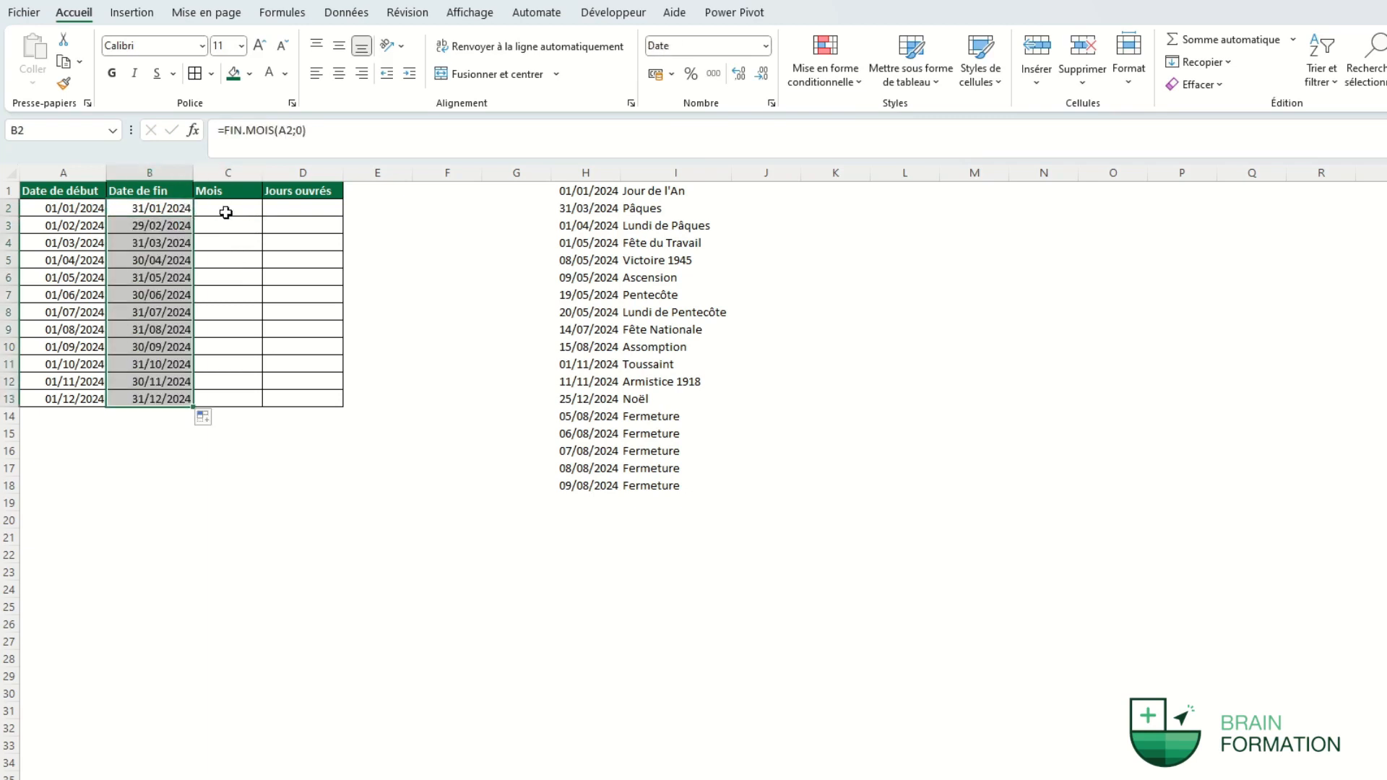
pyautogui.click(224, 210)
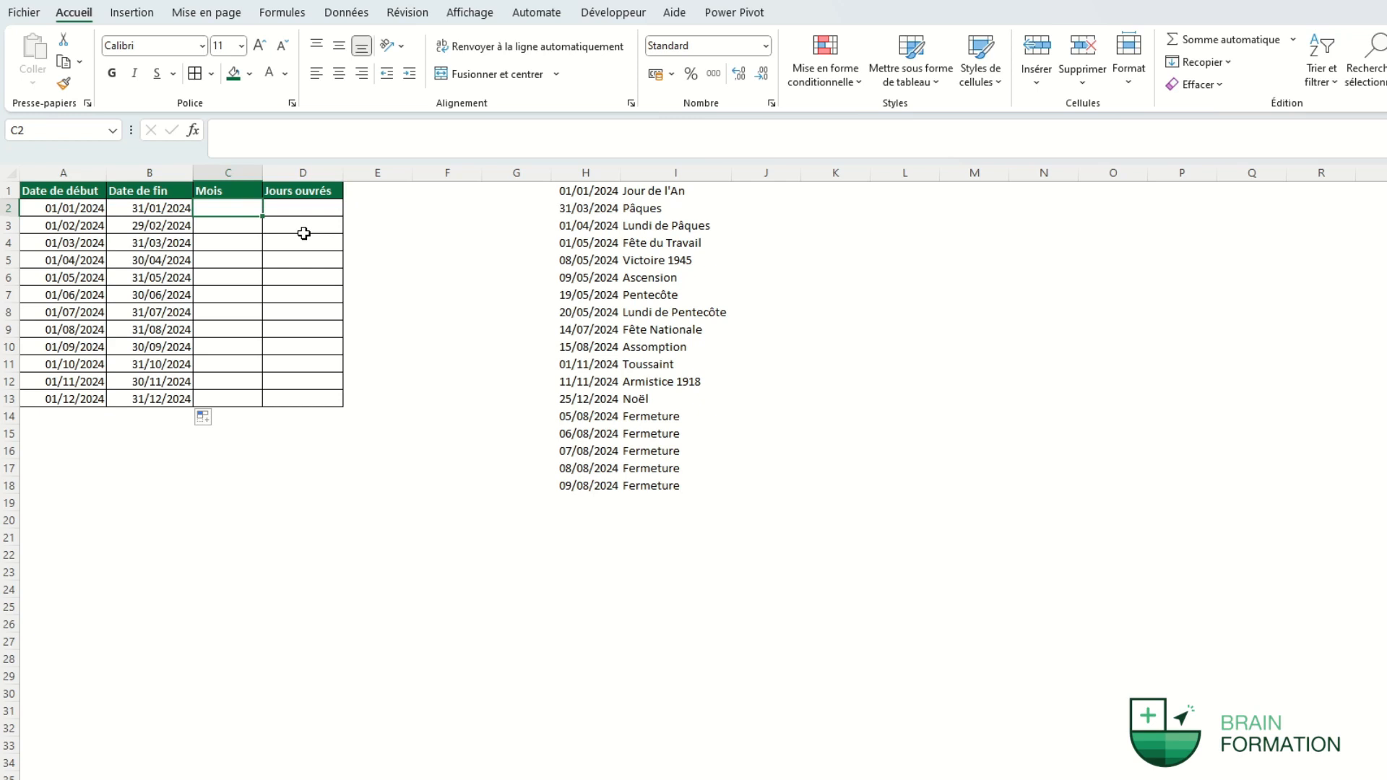
# Enter =TEXTE(A2;"mmmm") in C2 and fill down to C13, listing janvier through décembre.
pyautogui.write('=texte(')
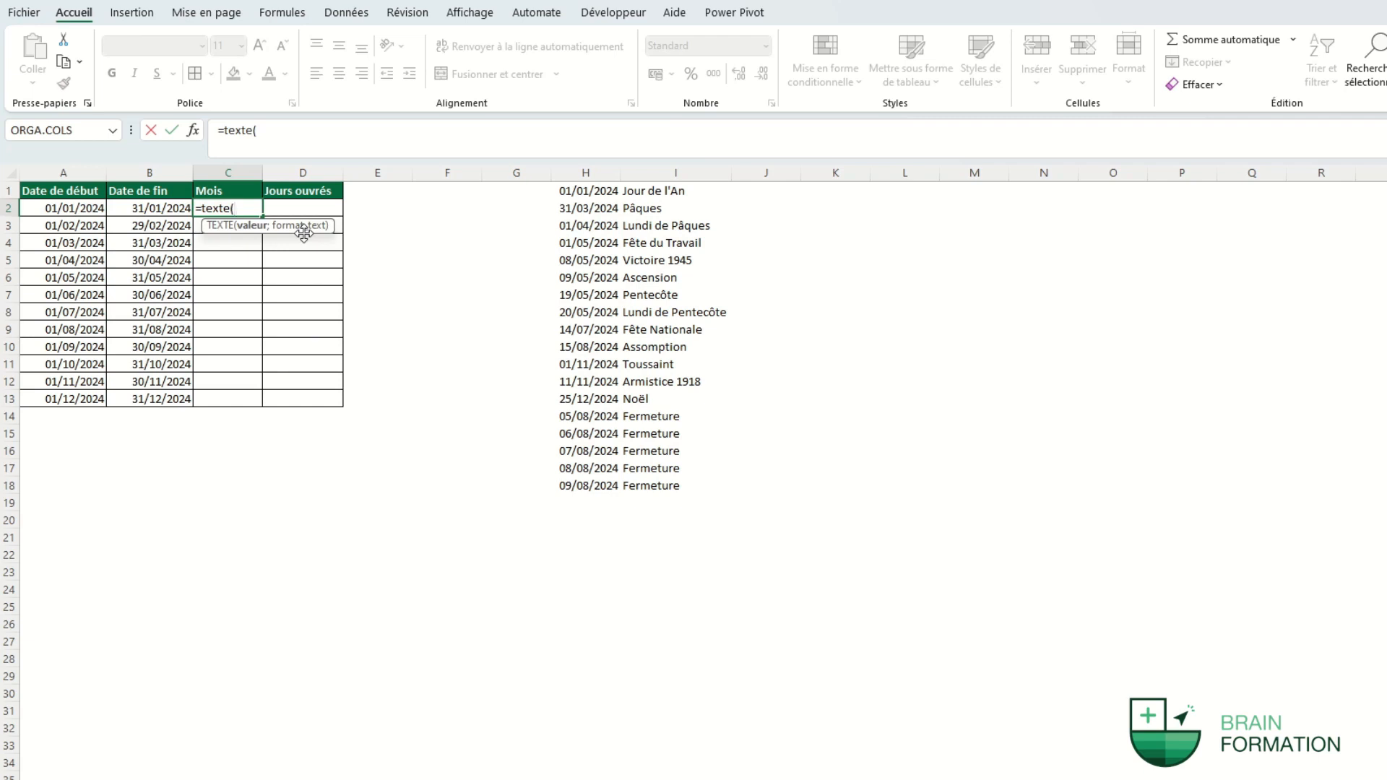
pyautogui.write('A2;')
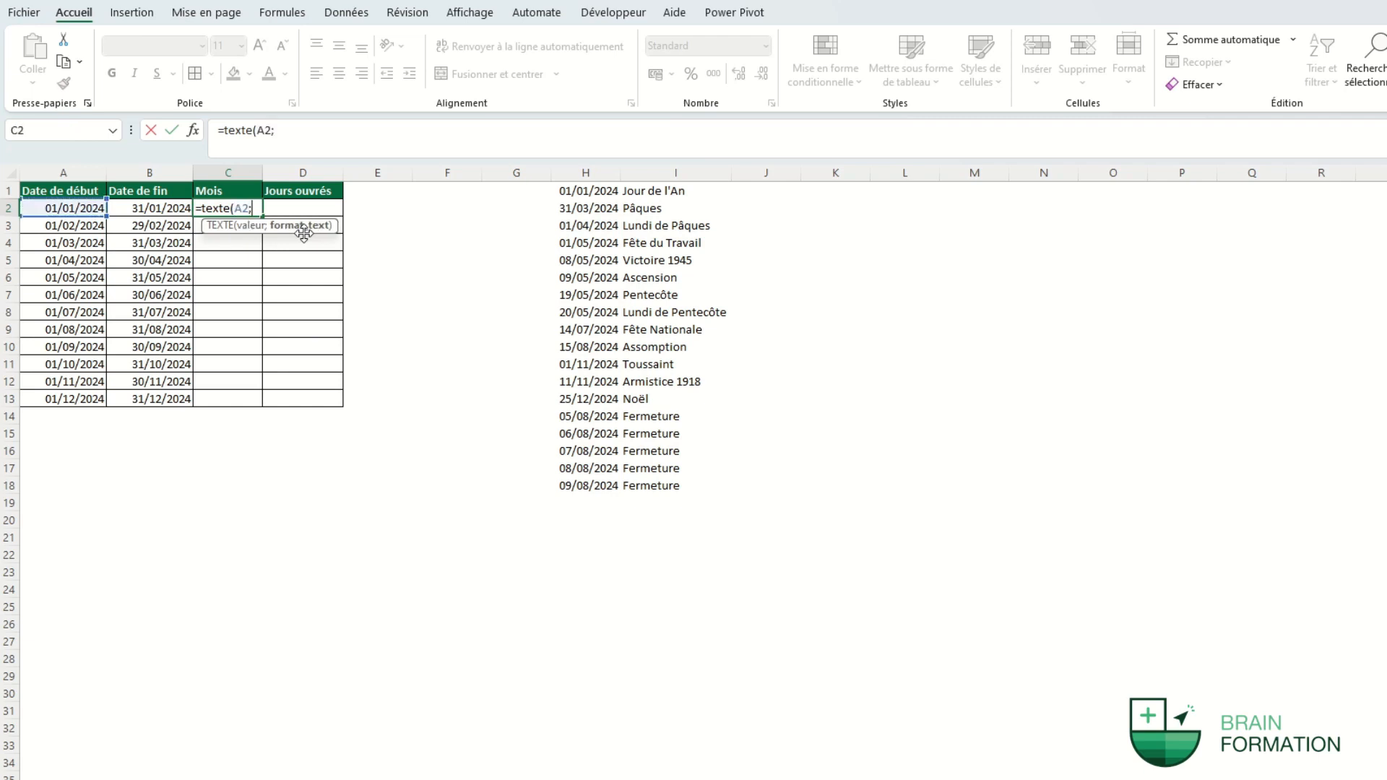
pyautogui.write('"mmmm")')
pyautogui.press('Return')
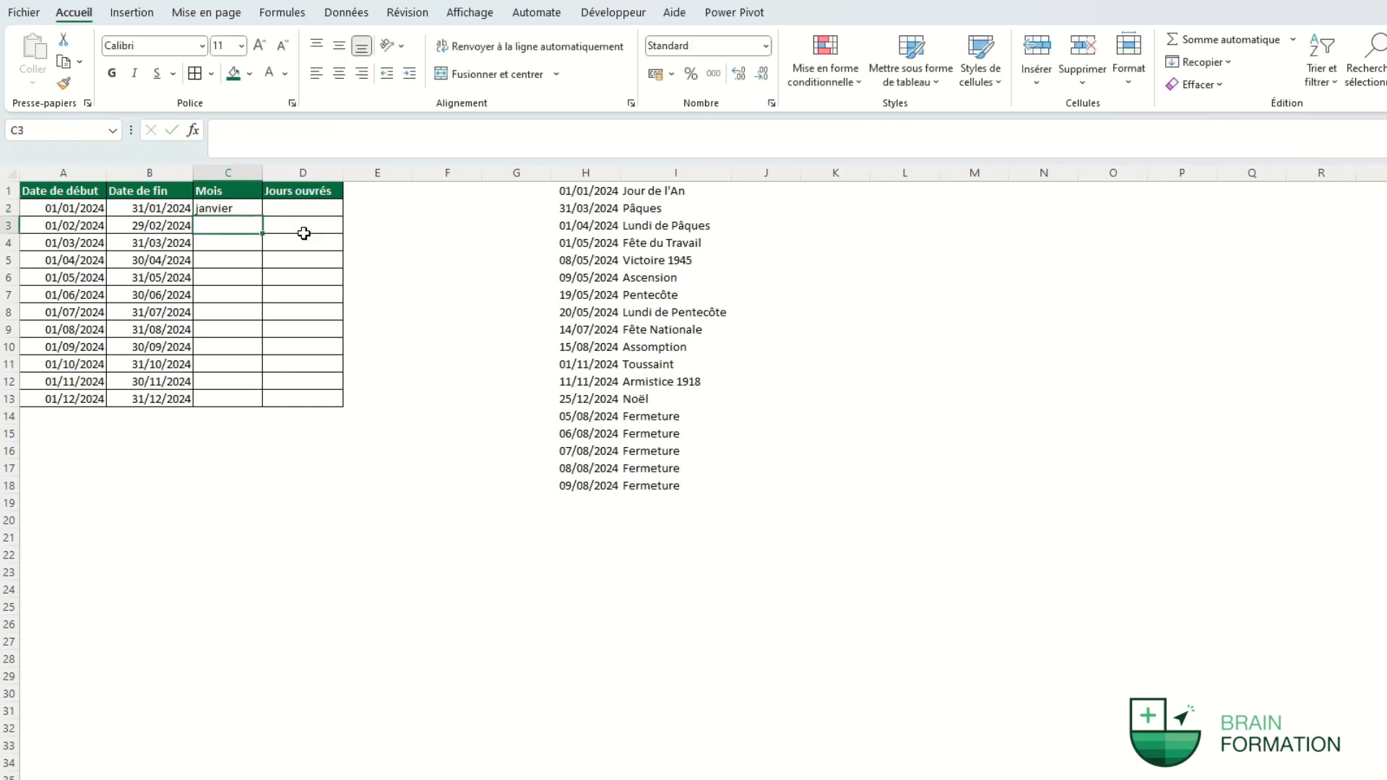
pyautogui.click(242, 209)
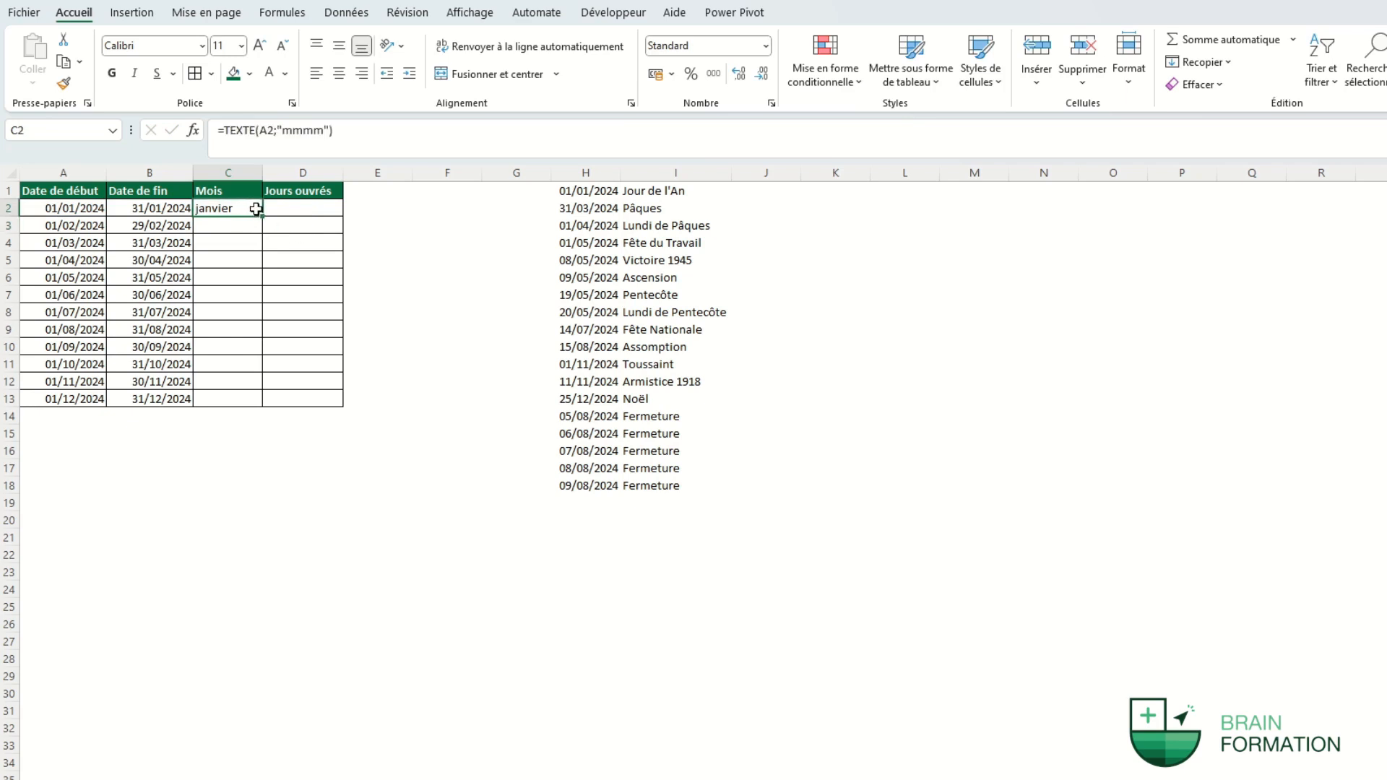
pyautogui.doubleClick(262, 216)
pyautogui.click(312, 214)
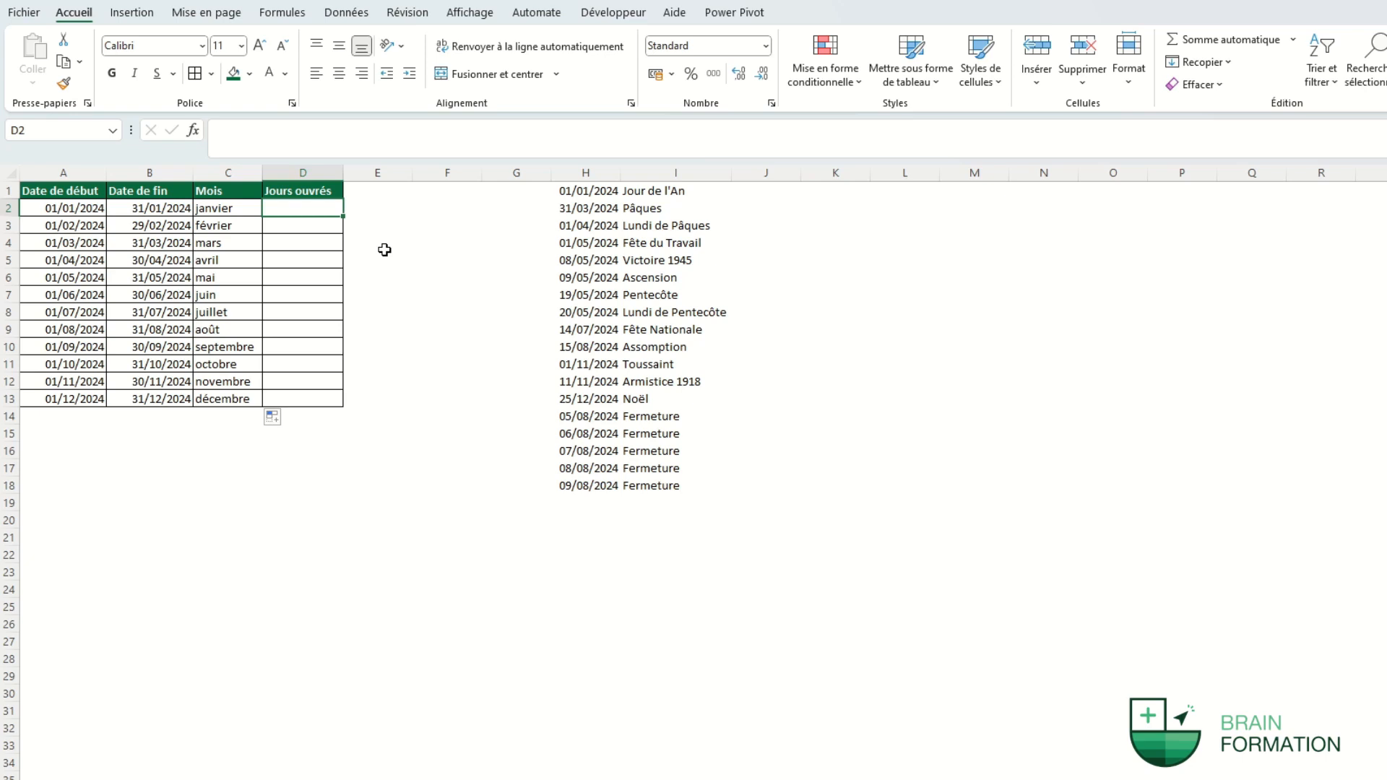
# Start NB.JOURS.OUVRES.INTL in D2 with start A2, end B2 and Saturday–Sunday weekends.
pyautogui.write('=')
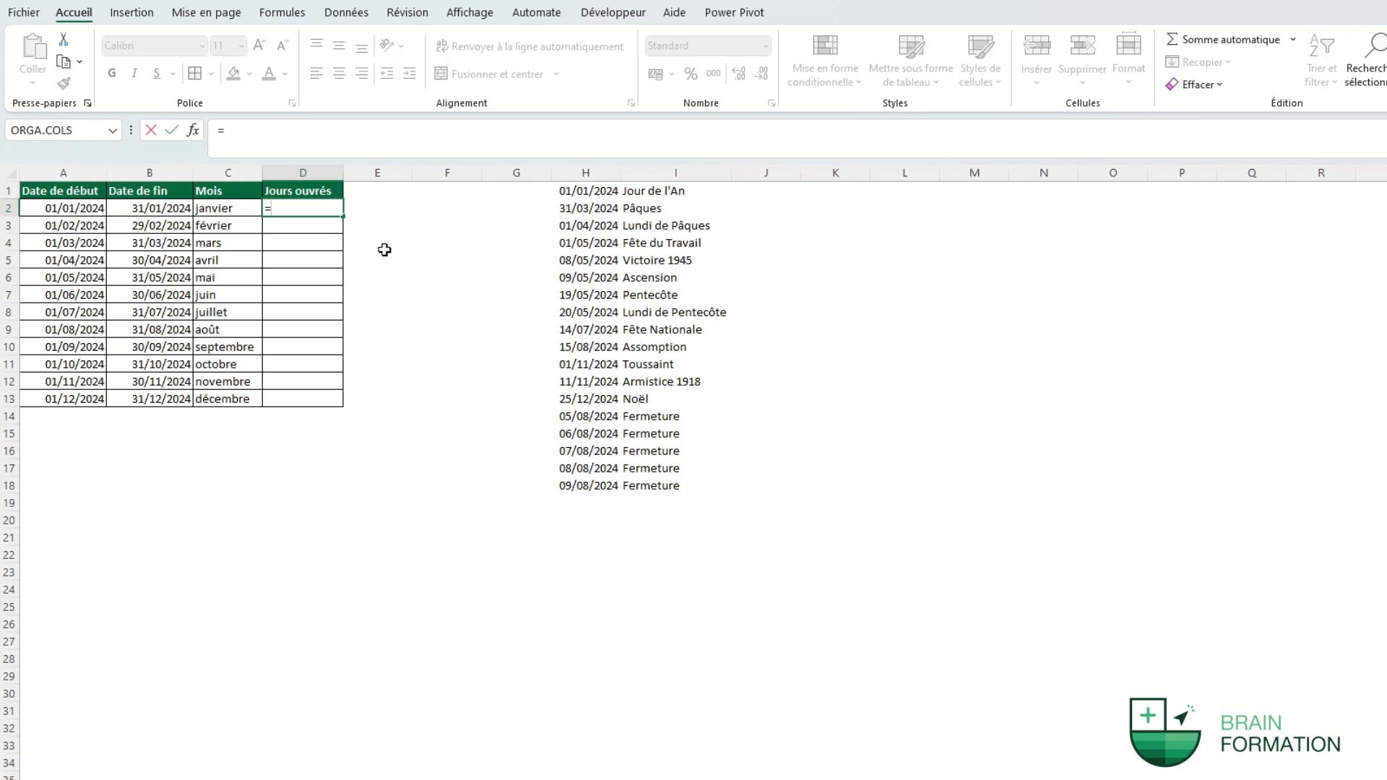
pyautogui.write('nb.jou')
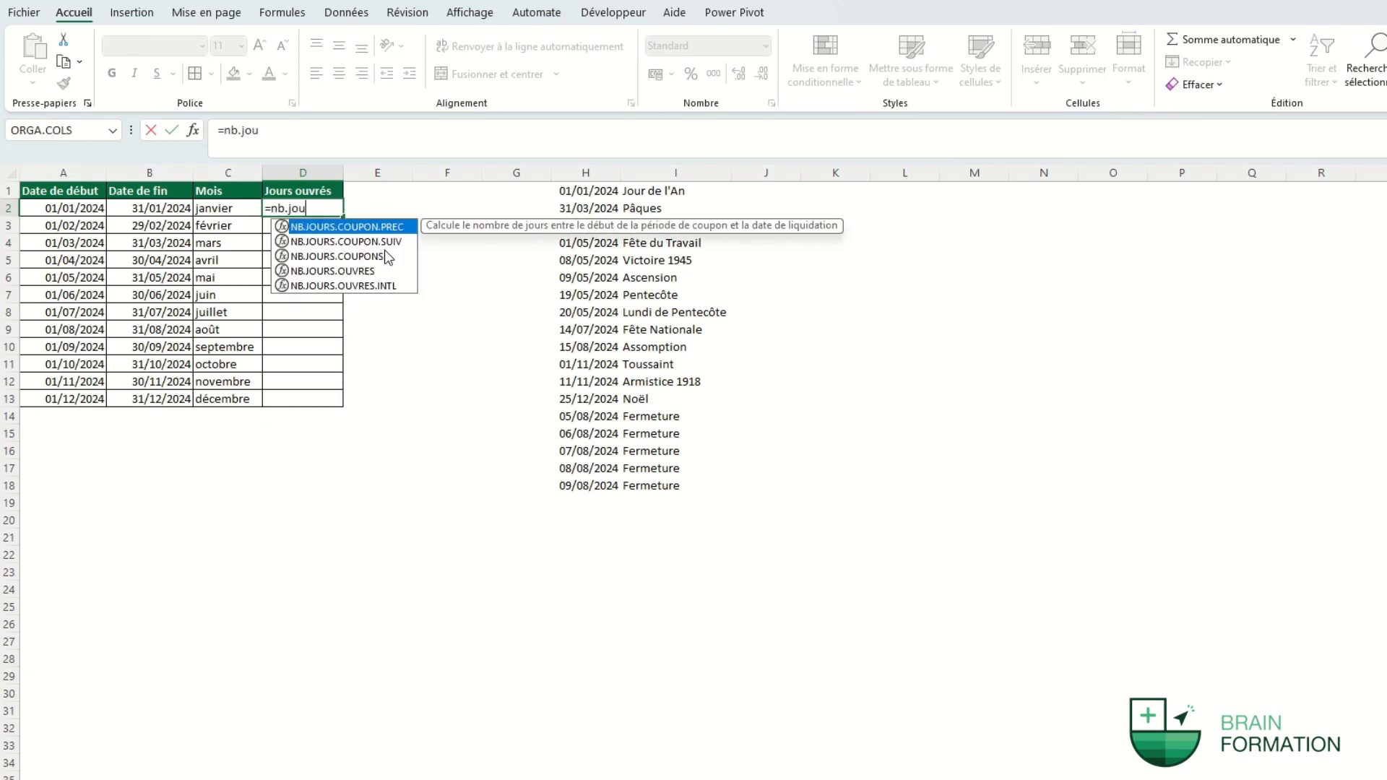
pyautogui.press('Down')
pyautogui.press('Down')
pyautogui.press('Down')
pyautogui.press('Down')
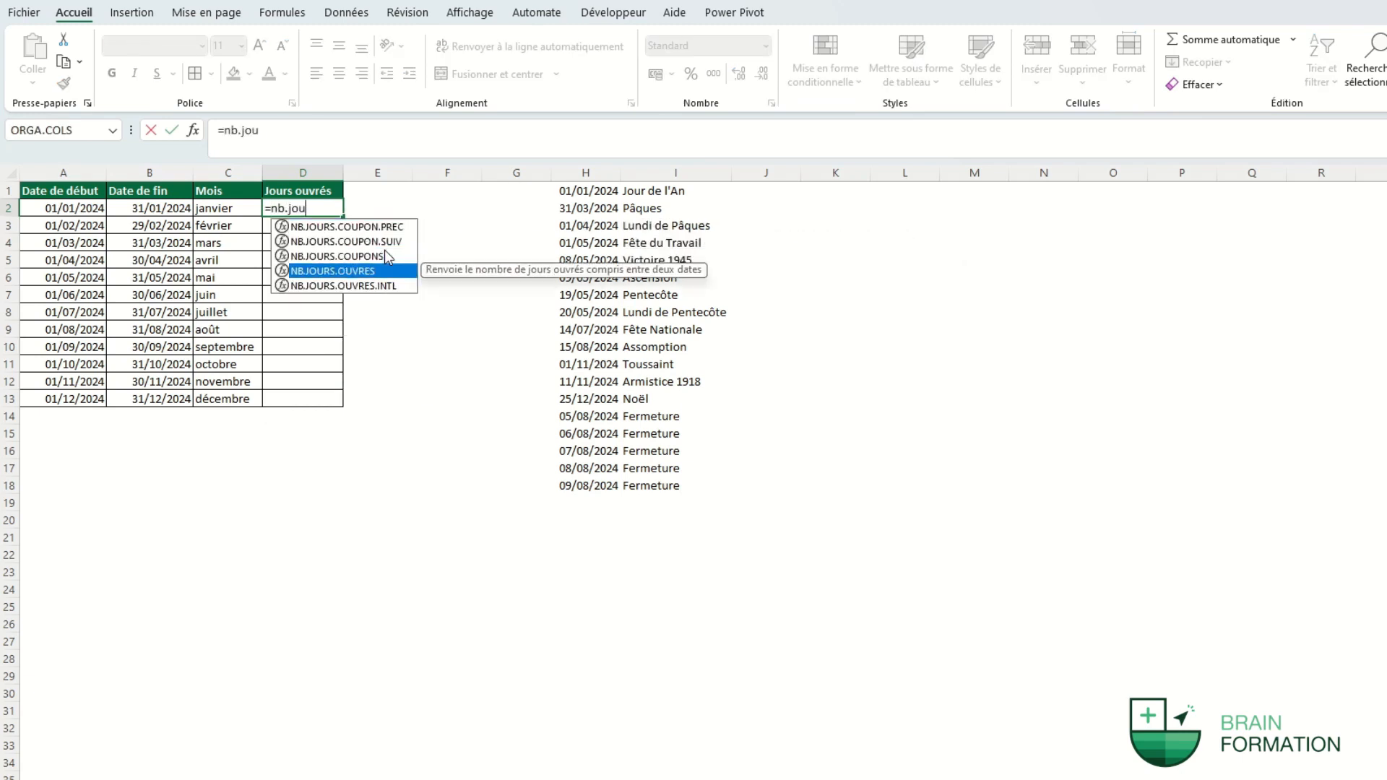
pyautogui.press('Tab')
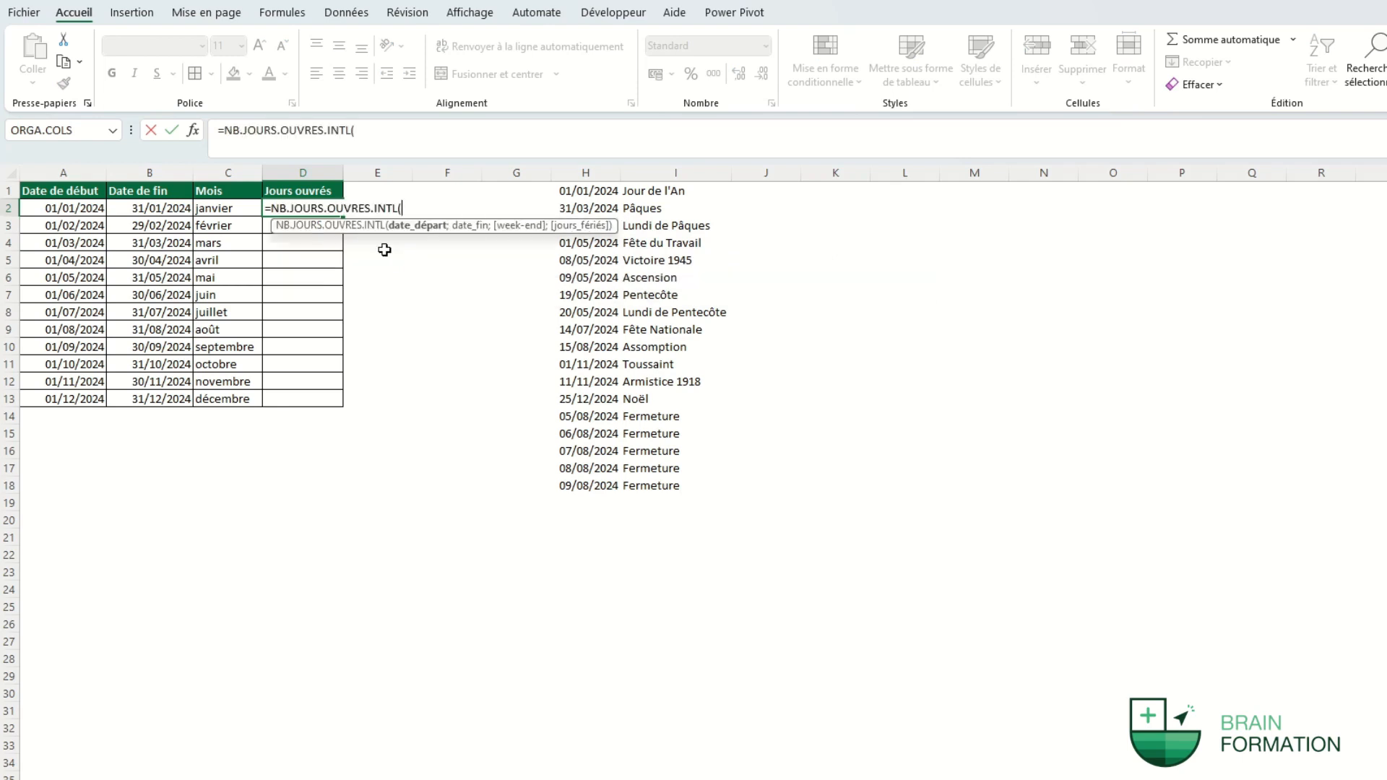
pyautogui.click(78, 207)
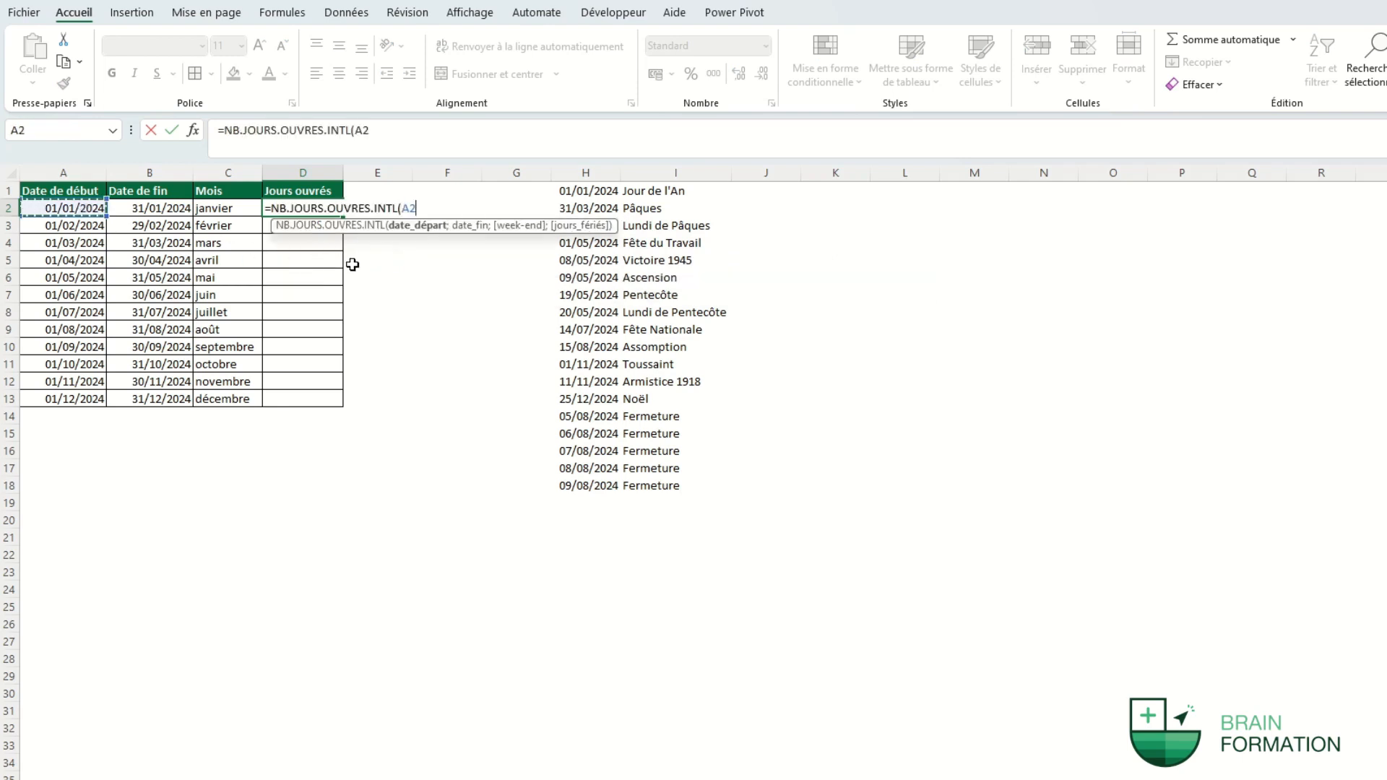
pyautogui.write(';')
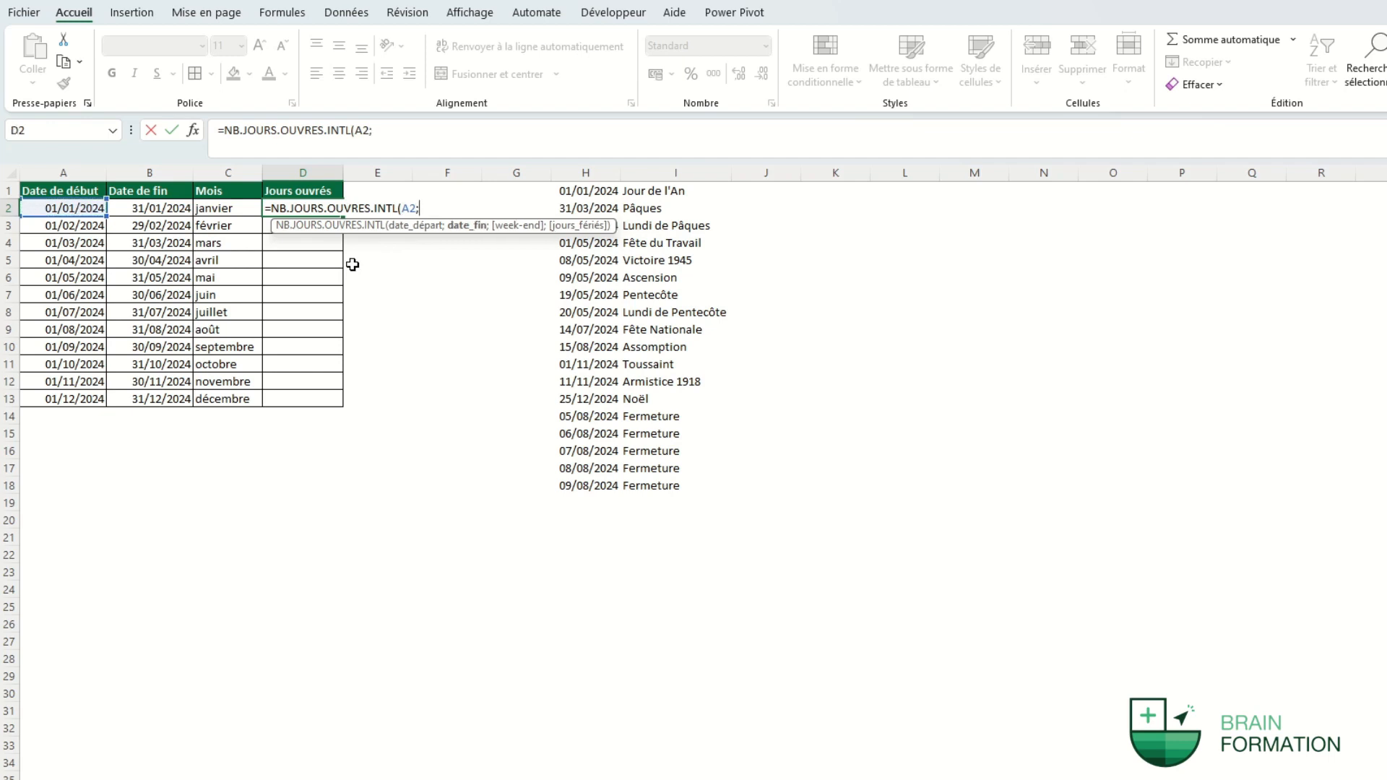
pyautogui.click(174, 209)
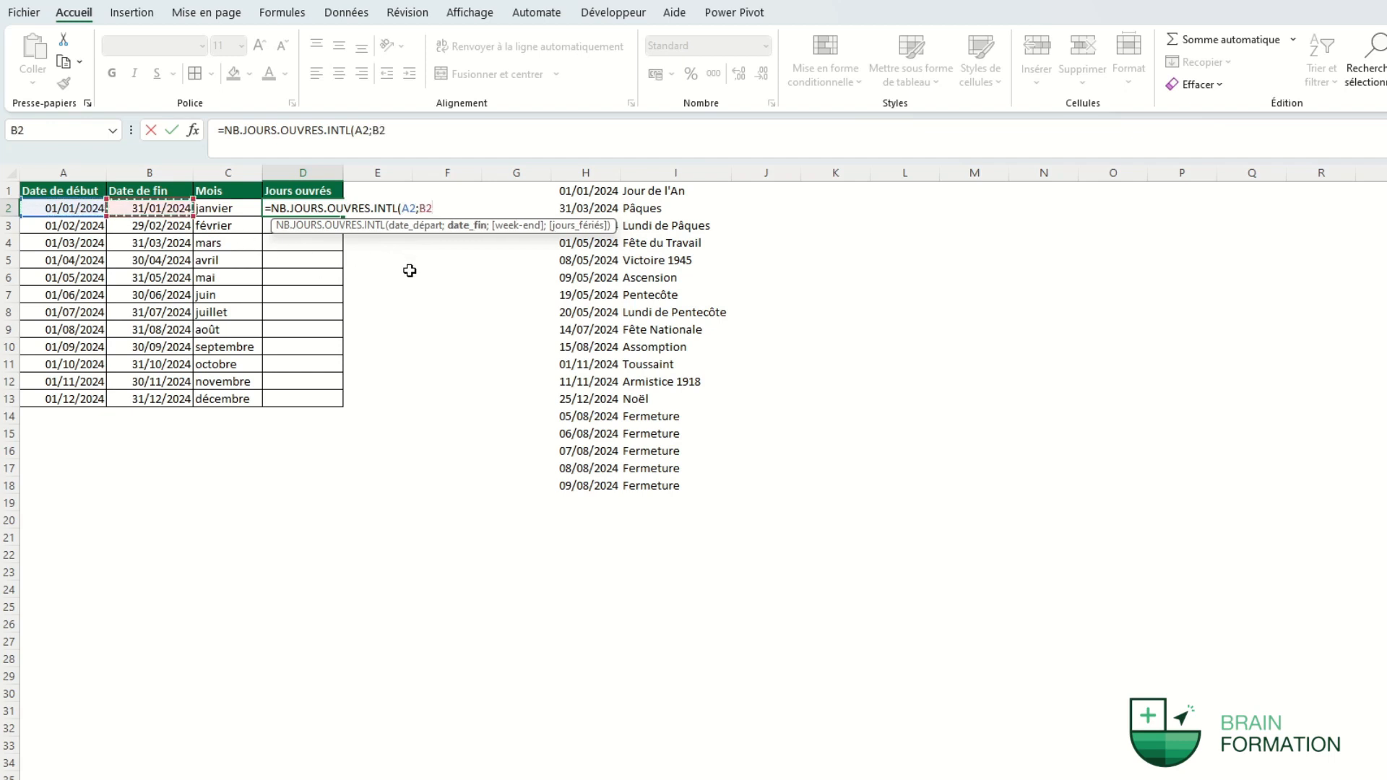
pyautogui.write(';')
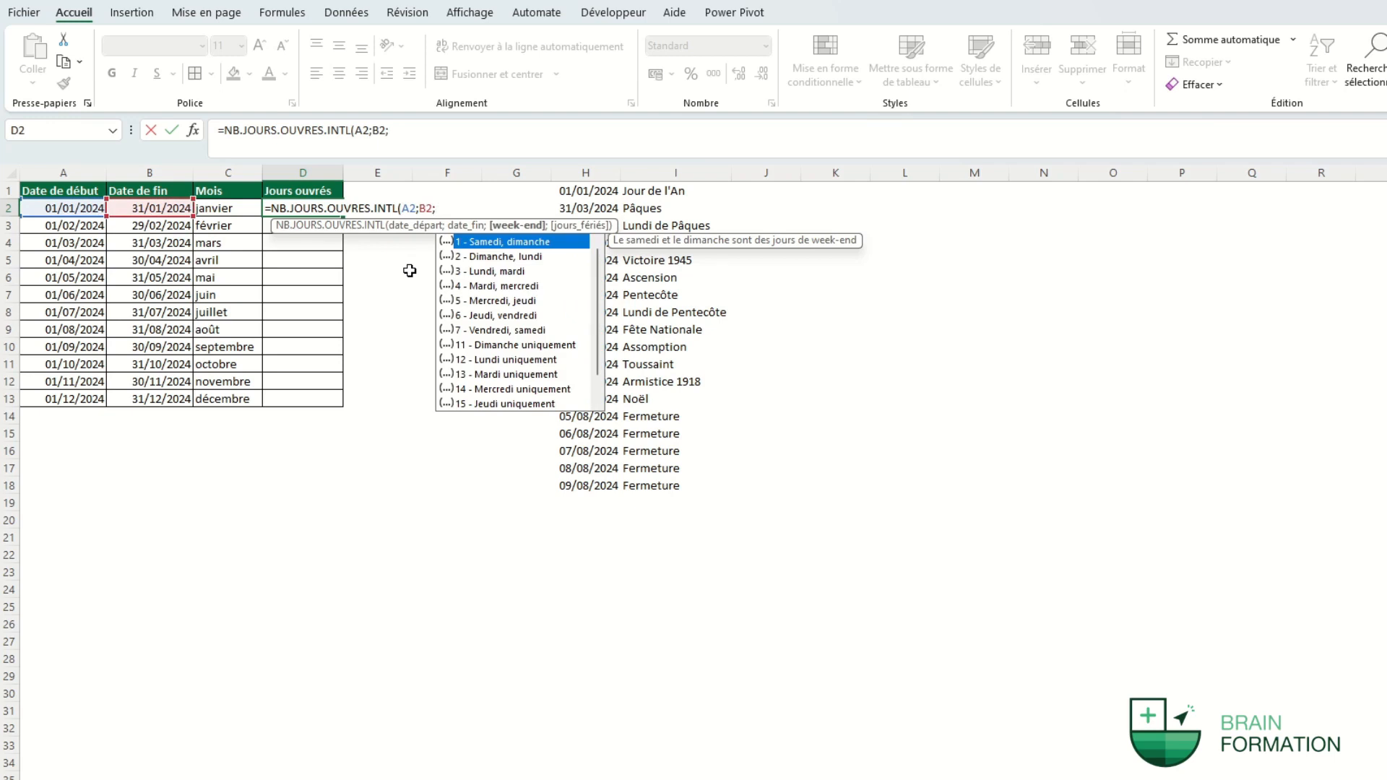
pyautogui.press('Down')
pyautogui.press('Down')
pyautogui.press('Down')
pyautogui.press('Down')
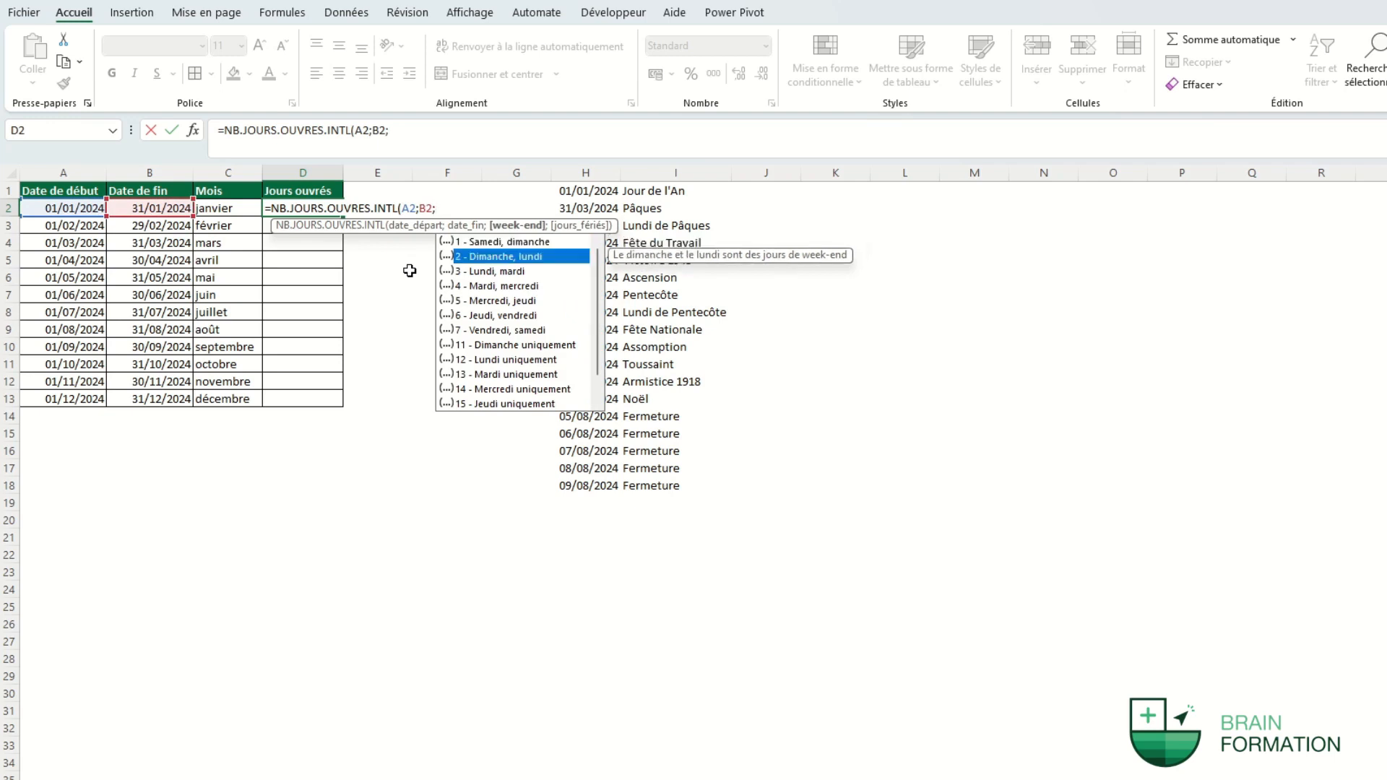
pyautogui.press('Down')
pyautogui.press('Down')
pyautogui.press('Up')
pyautogui.press('Up')
pyautogui.press('Up')
pyautogui.press('Up')
pyautogui.press('Up')
pyautogui.press('Up')
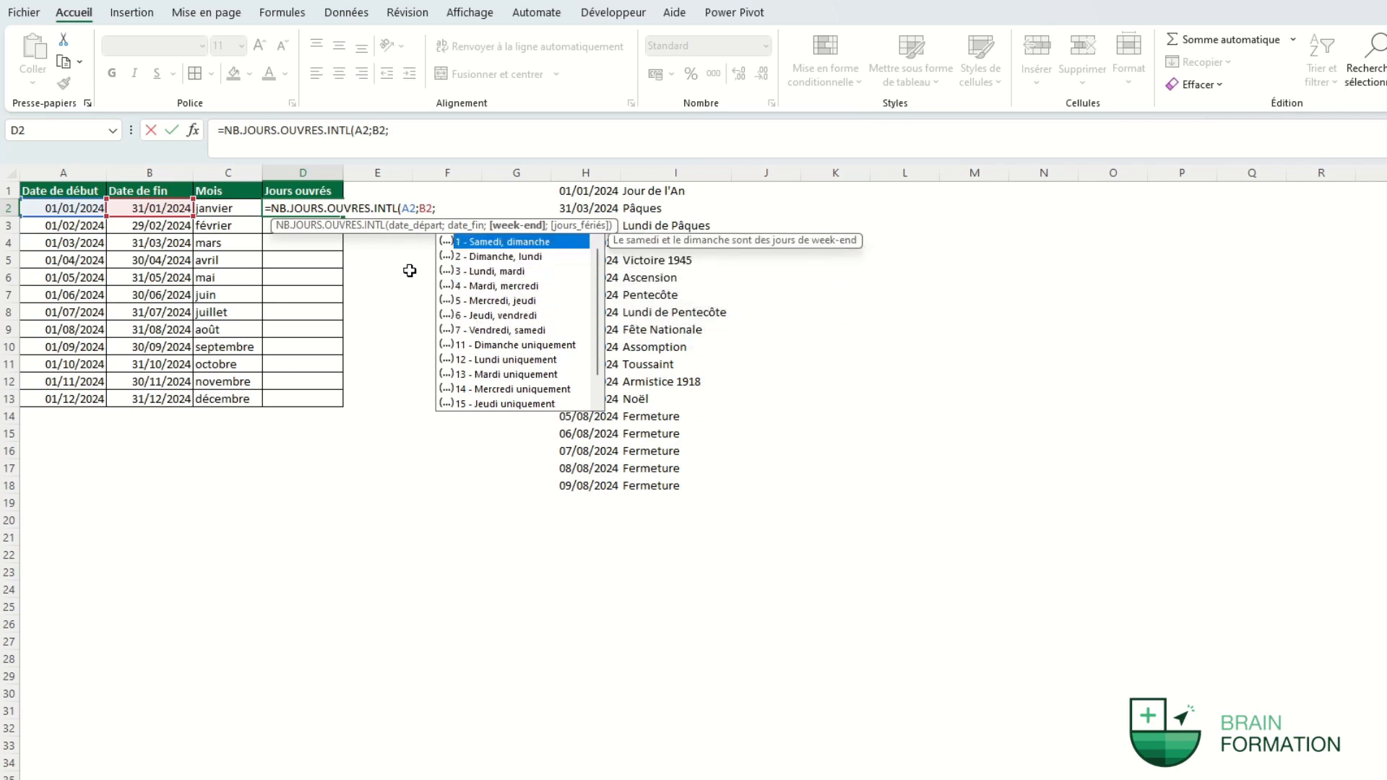
pyautogui.doubleClick(484, 242)
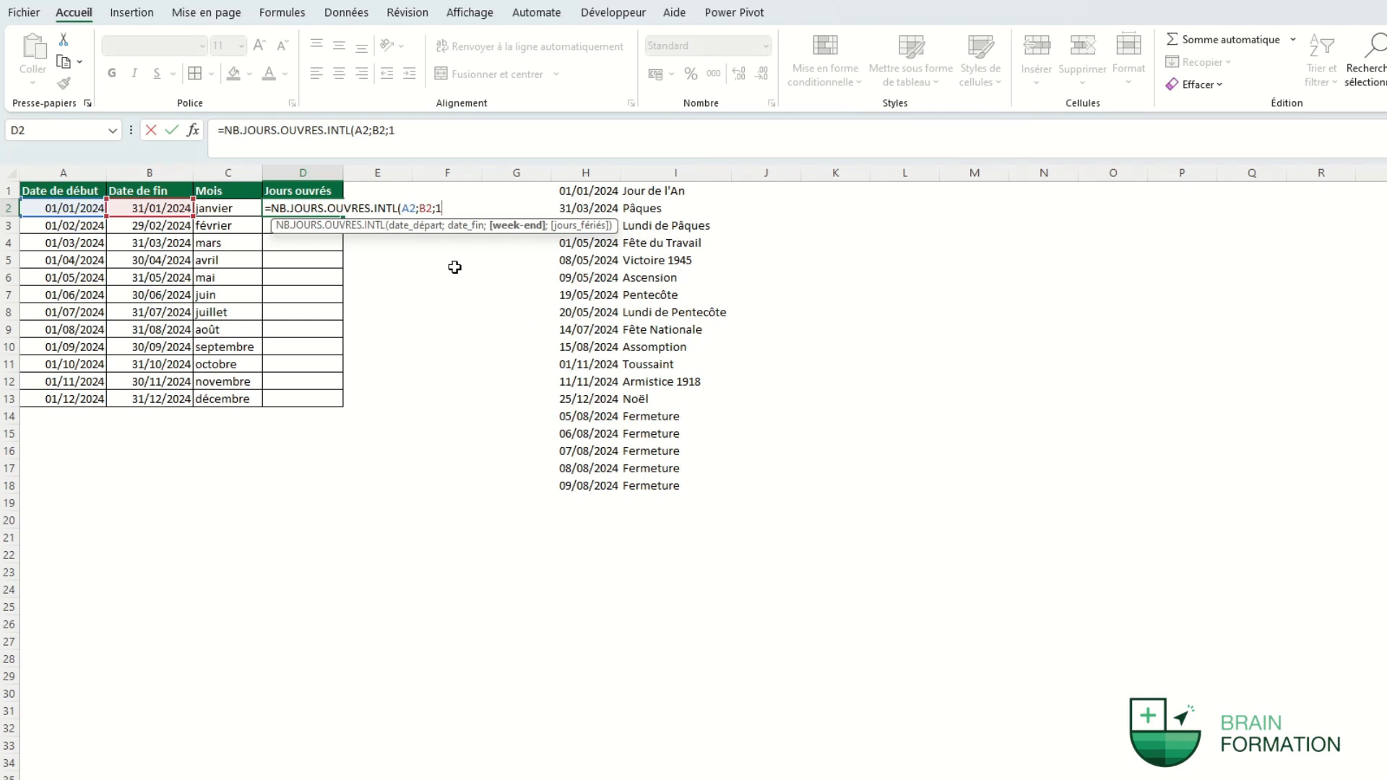
# Add the absolute holiday range $H$1:$H$18 and copy the working-days formula down to D13.
pyautogui.write(';')
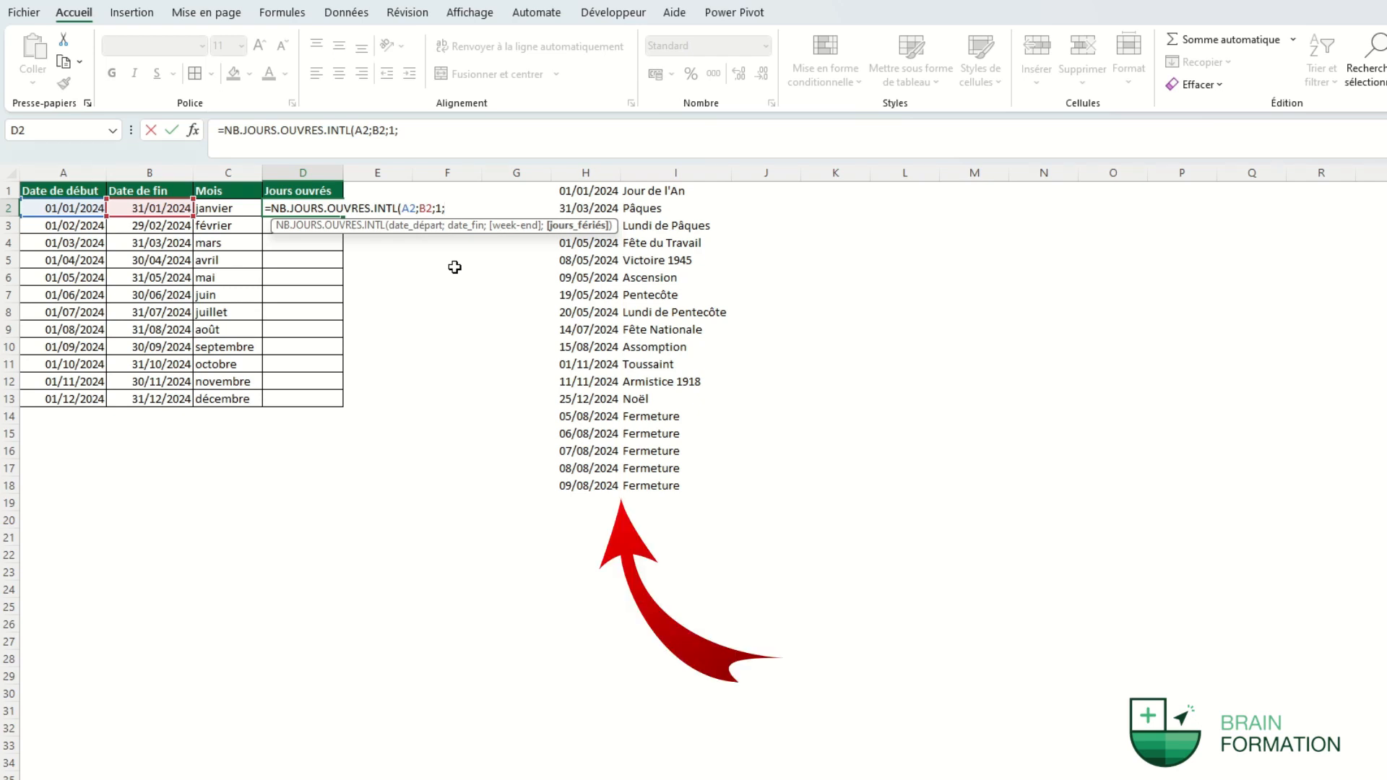
pyautogui.moveTo(597, 191); pyautogui.dragTo(601, 480)
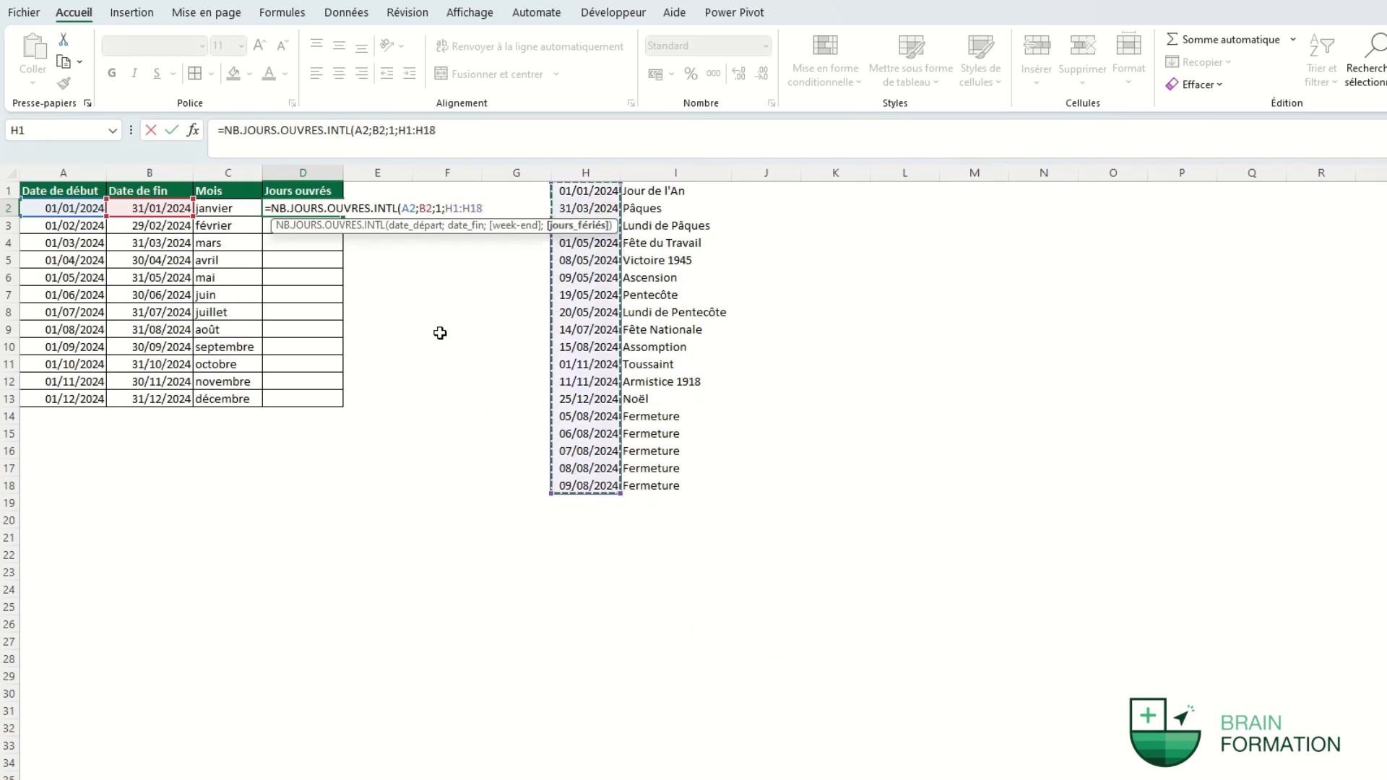
pyautogui.press('F4')
pyautogui.write(')')
pyautogui.press('Return')
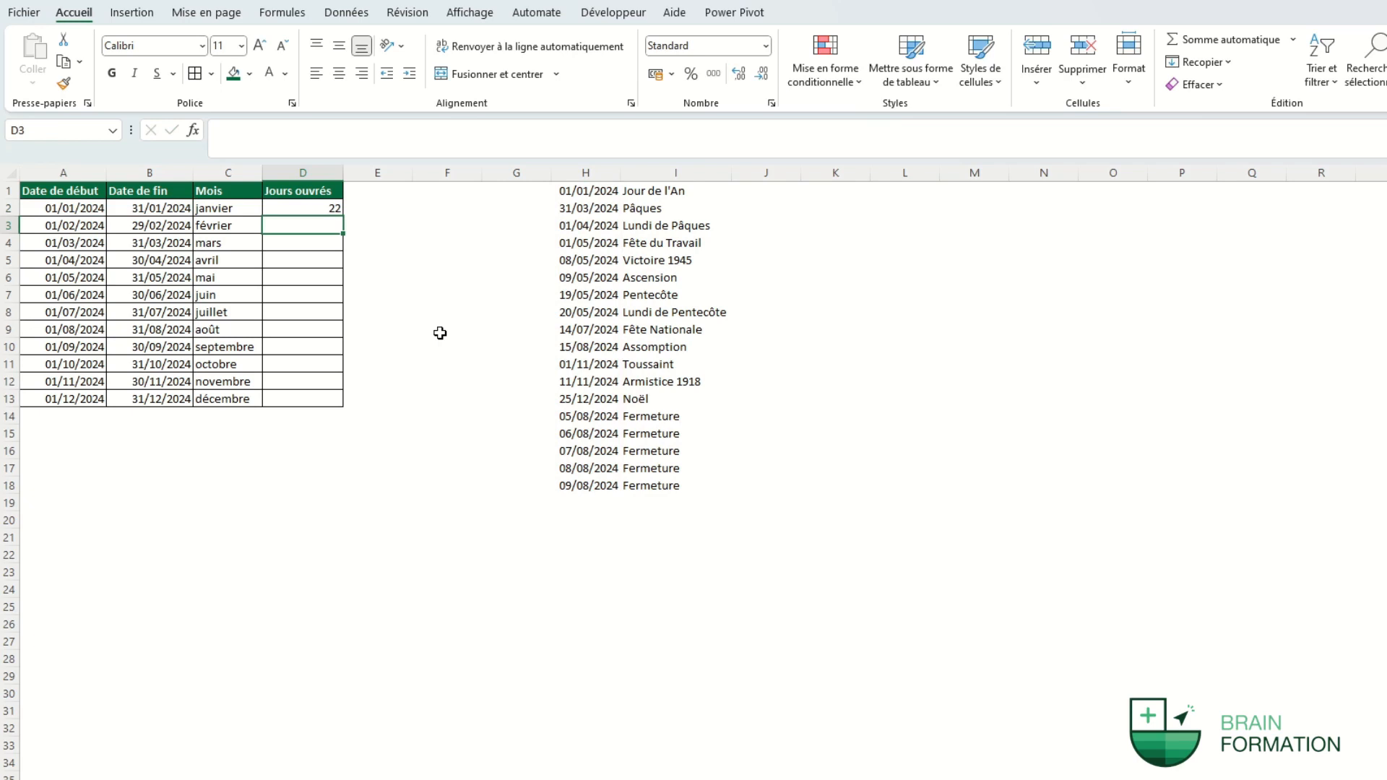
pyautogui.click(330, 210)
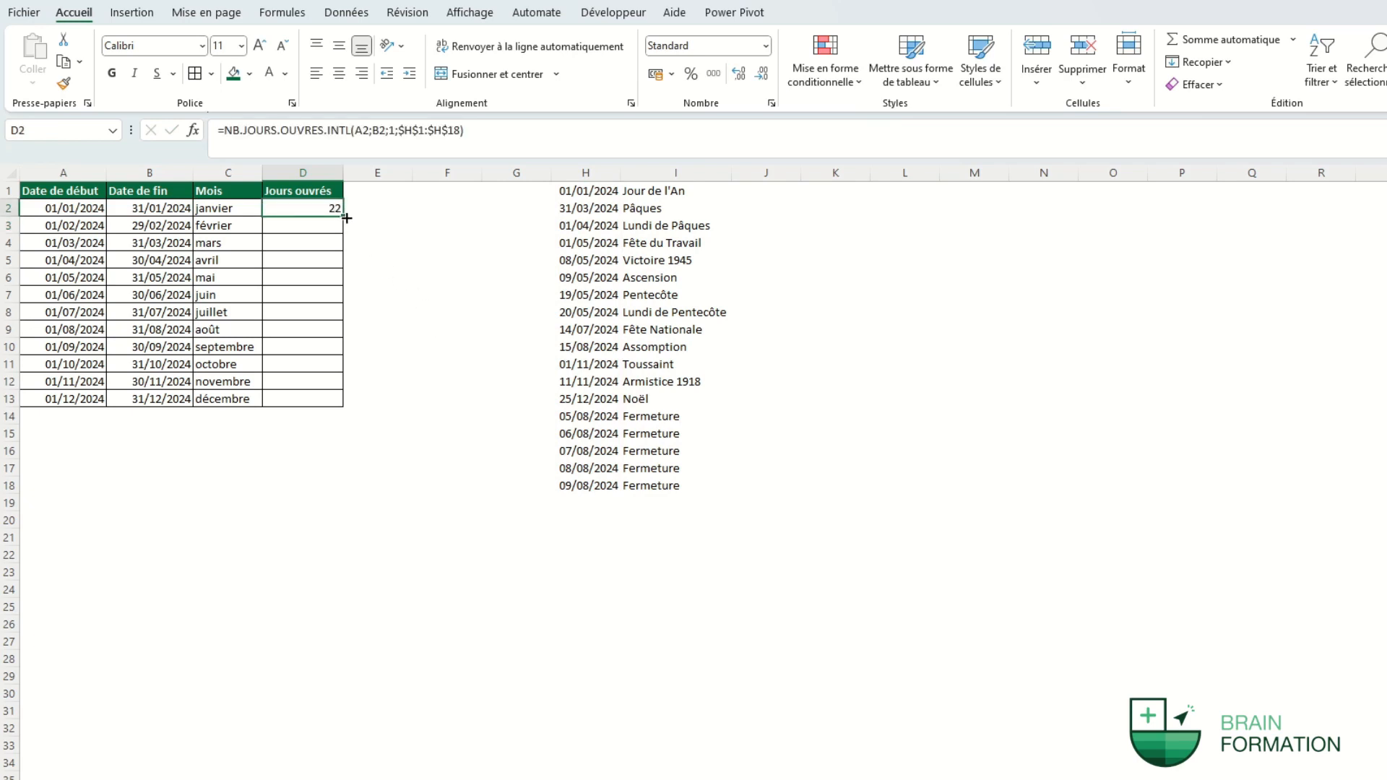
pyautogui.doubleClick(347, 219)
pyautogui.click(442, 309)
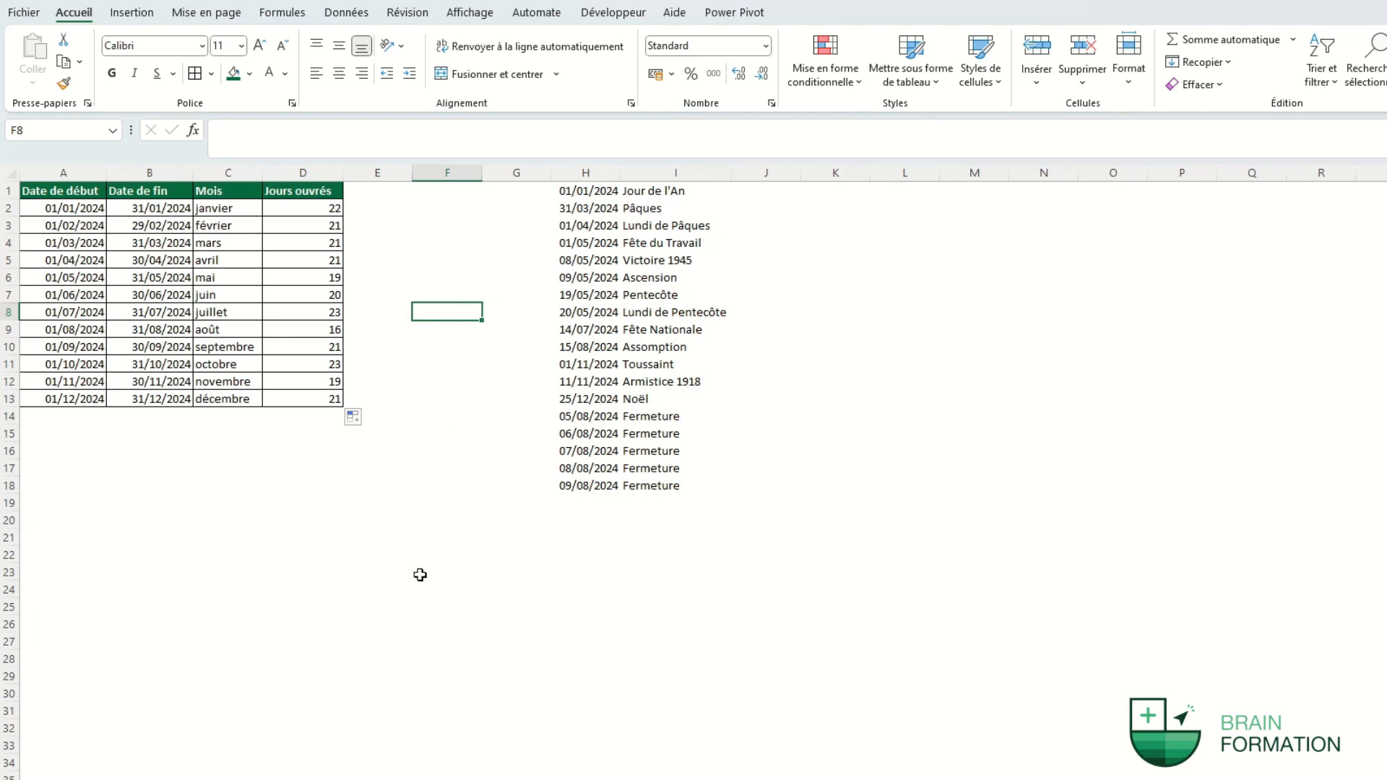
# Switch to the orders sheet showing Commande, Article and Délai demandé.
pyautogui.click(325, 779)
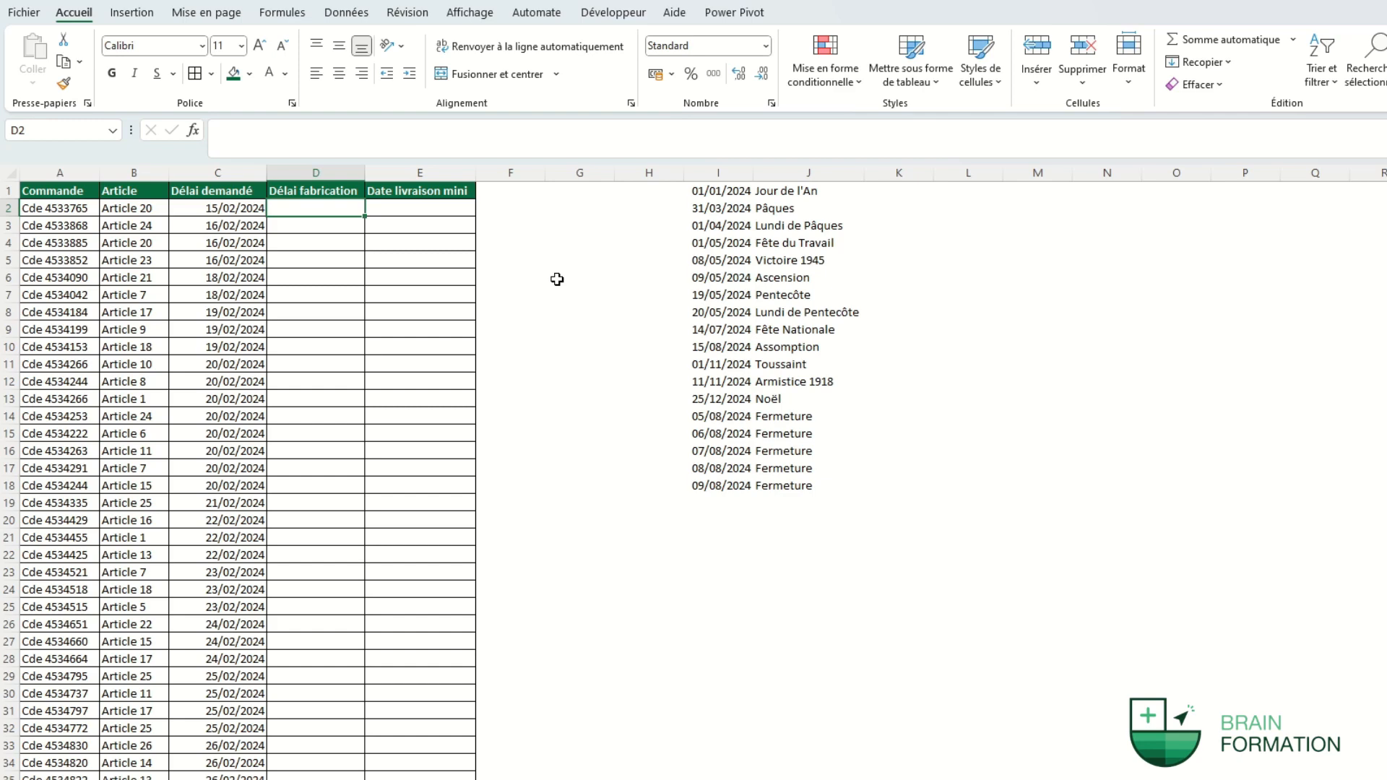
# Review the article lead-time table on the délai de fabrication sheet.
pyautogui.click(509, 778)
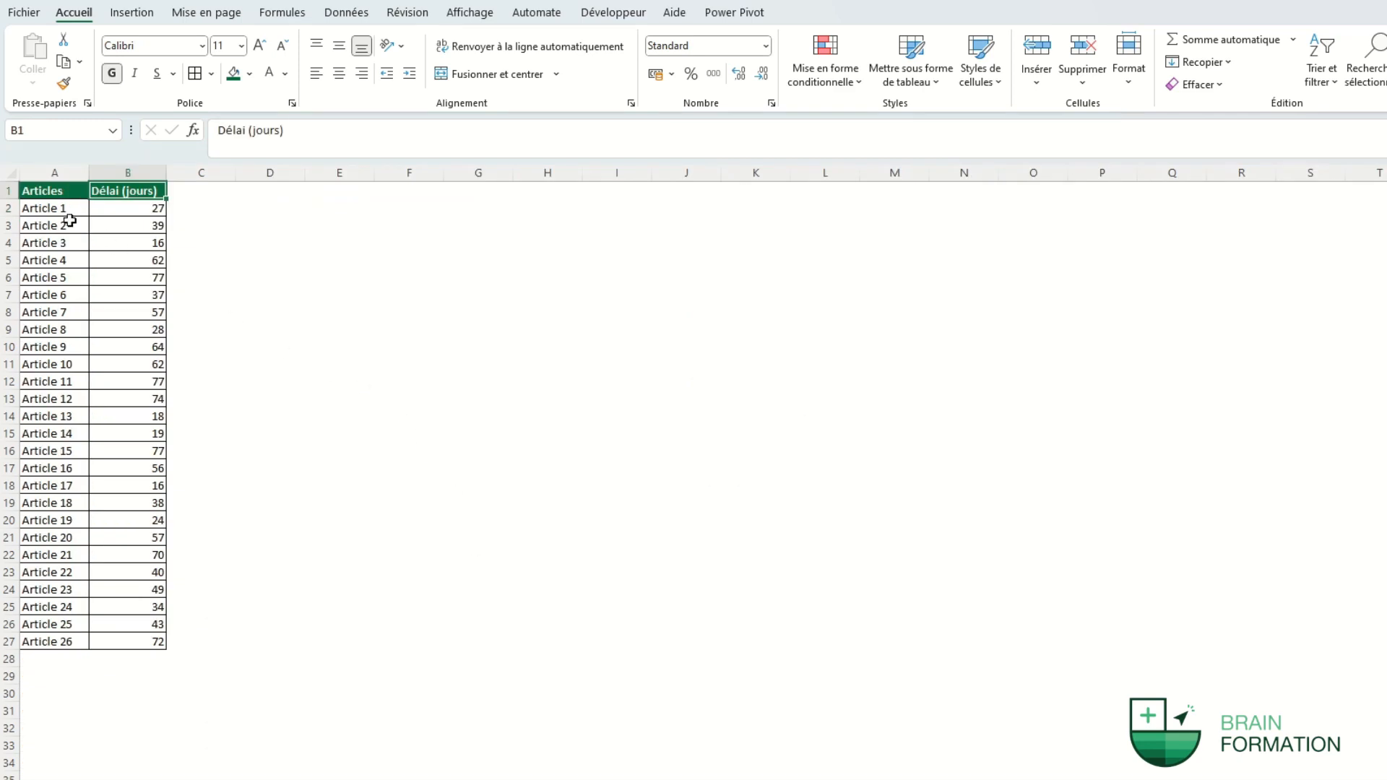
pyautogui.moveTo(70, 213); pyautogui.dragTo(118, 643)
pyautogui.click(299, 299)
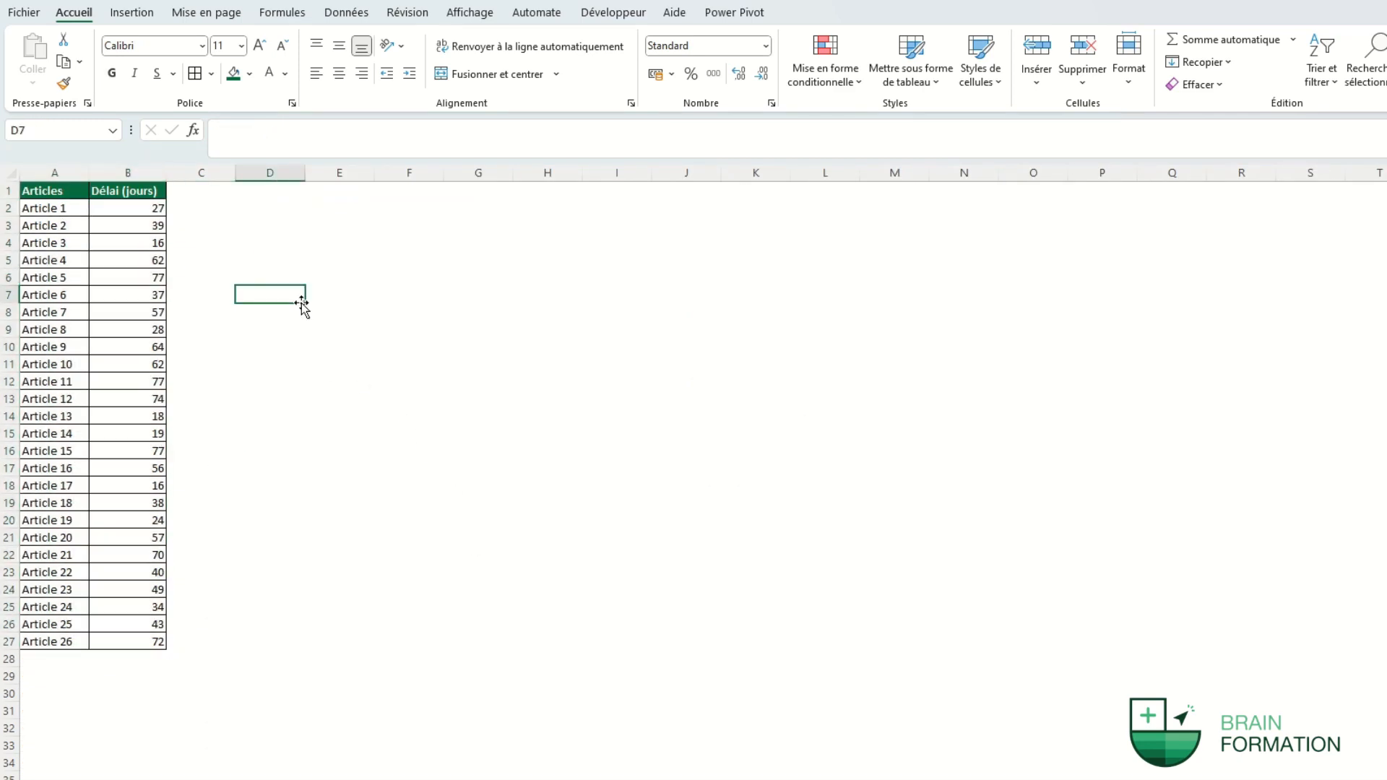
pyautogui.click(361, 778)
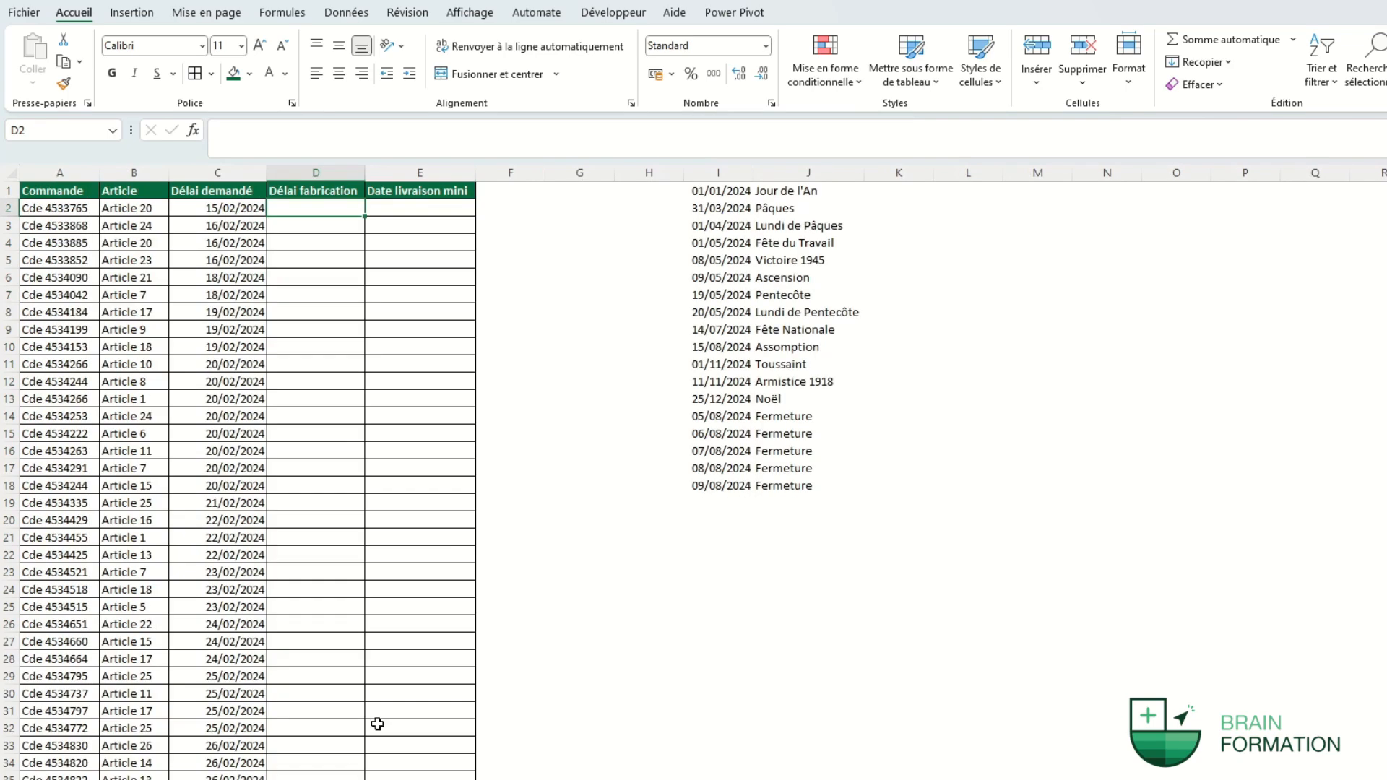
# Enter =RECHERCHEV(B2;'délai de fabrication'!A:B;2;FAUX) in D2 and copy it down the column.
pyautogui.write('=recherchev(')
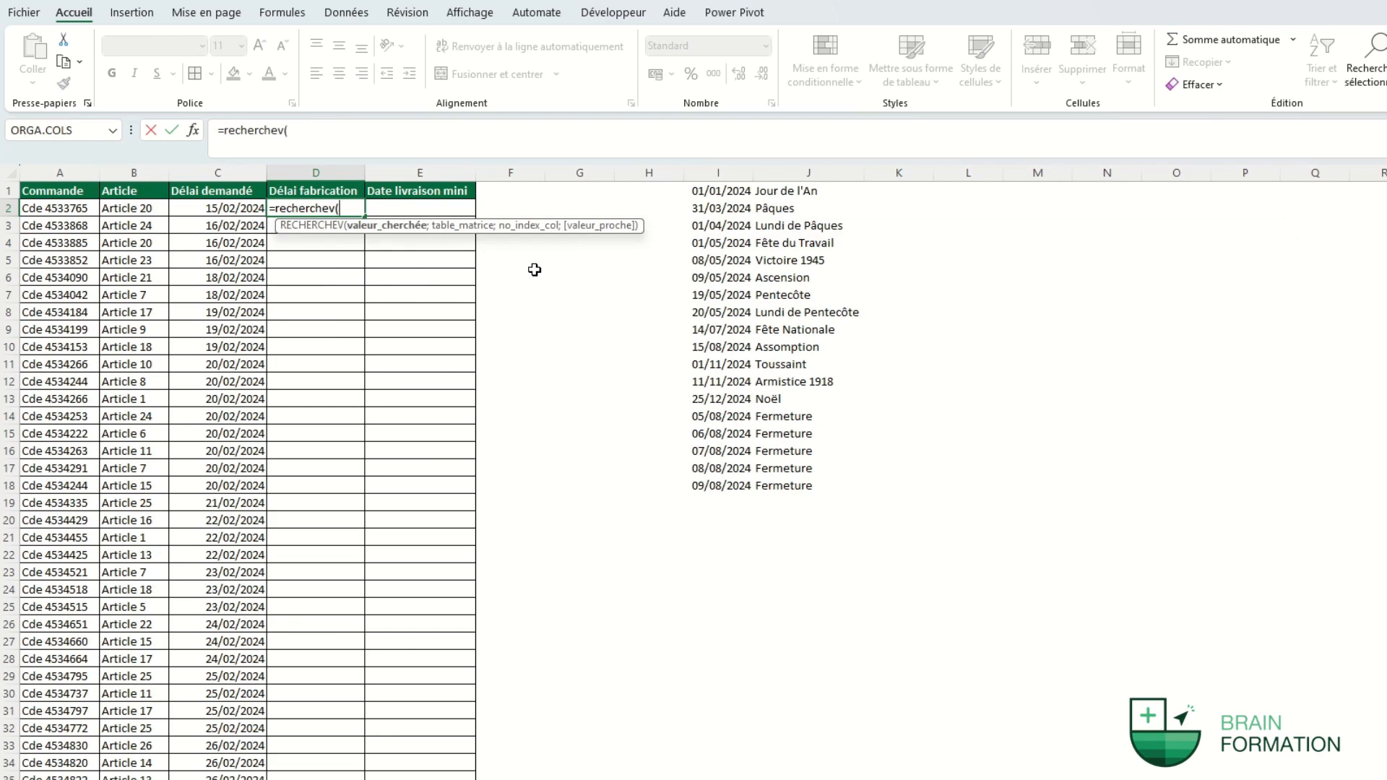
pyautogui.click(130, 211)
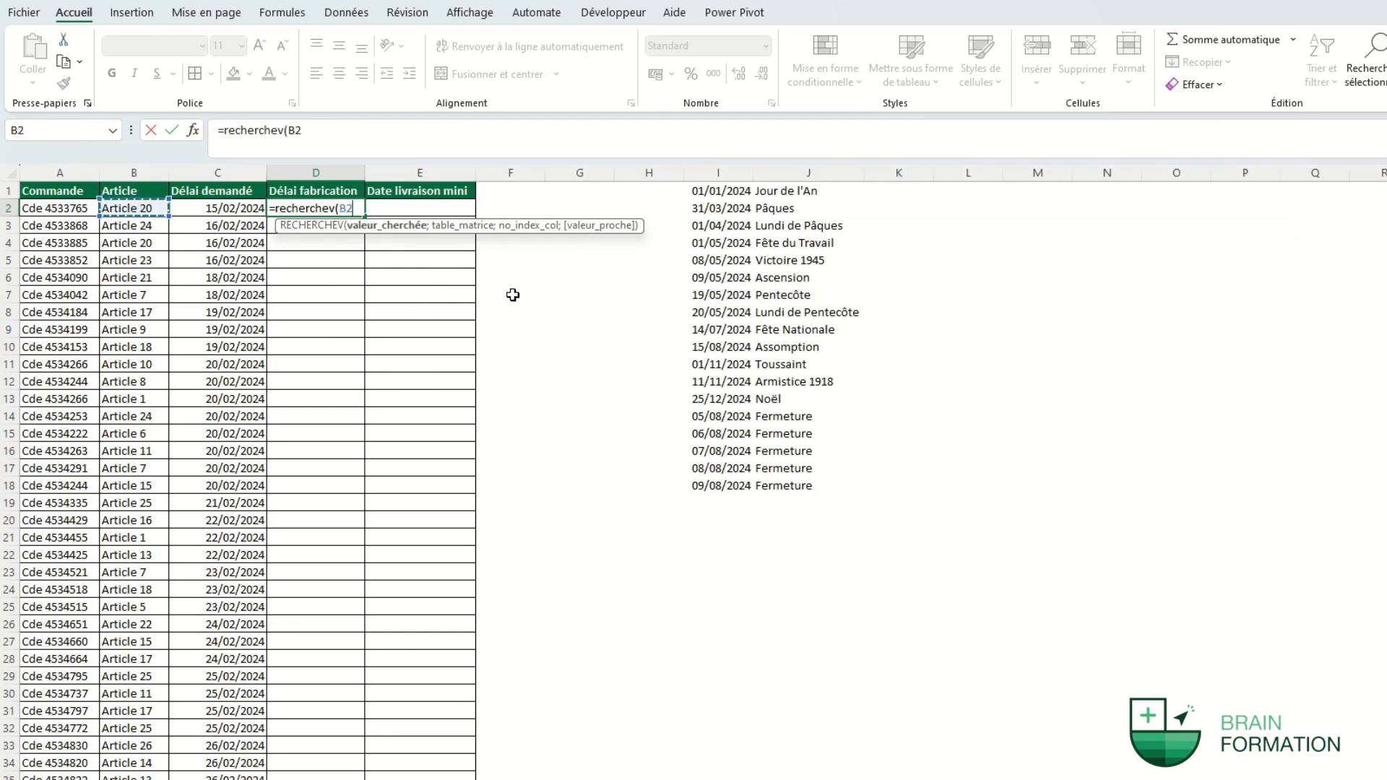
pyautogui.write(';')
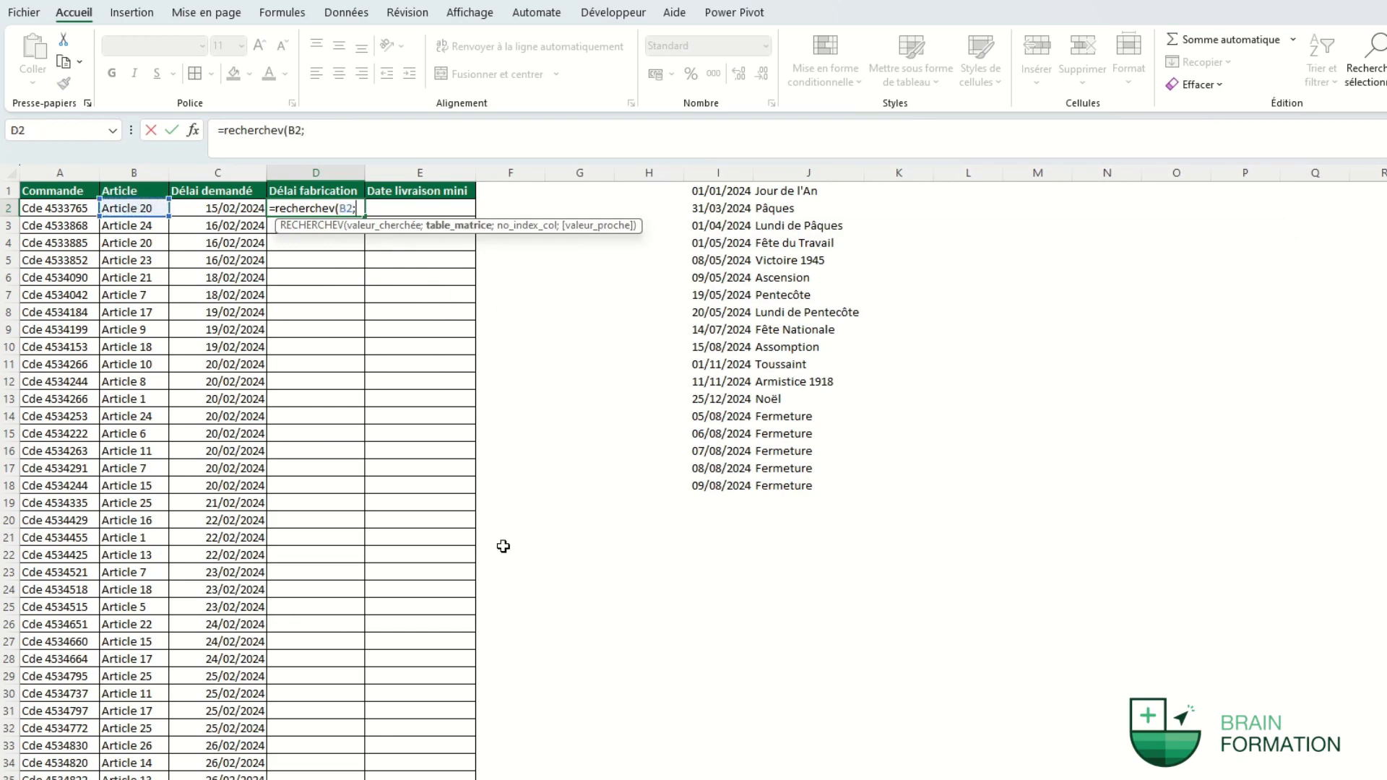
pyautogui.click(449, 766)
pyautogui.click(81, 175)
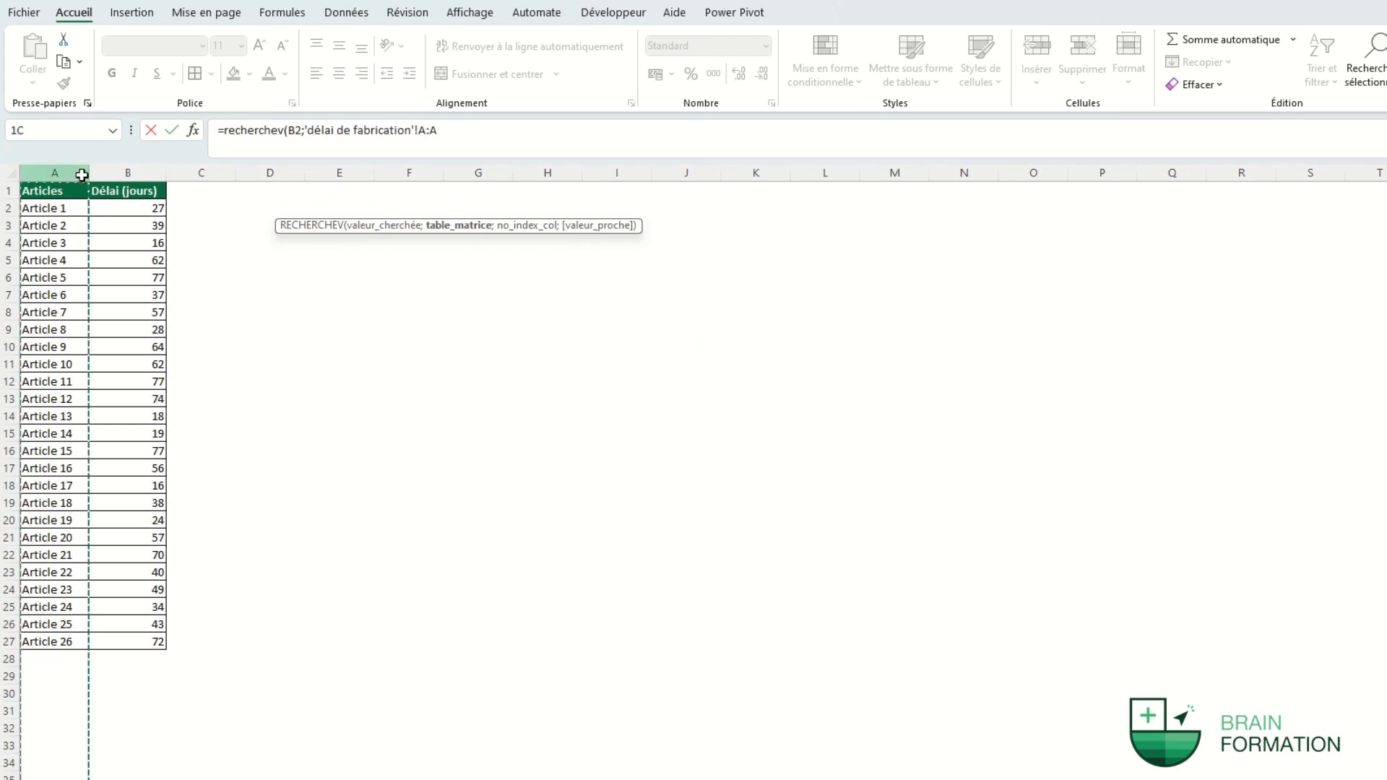
pyautogui.moveTo(82, 175); pyautogui.dragTo(109, 175)
pyautogui.write(';')
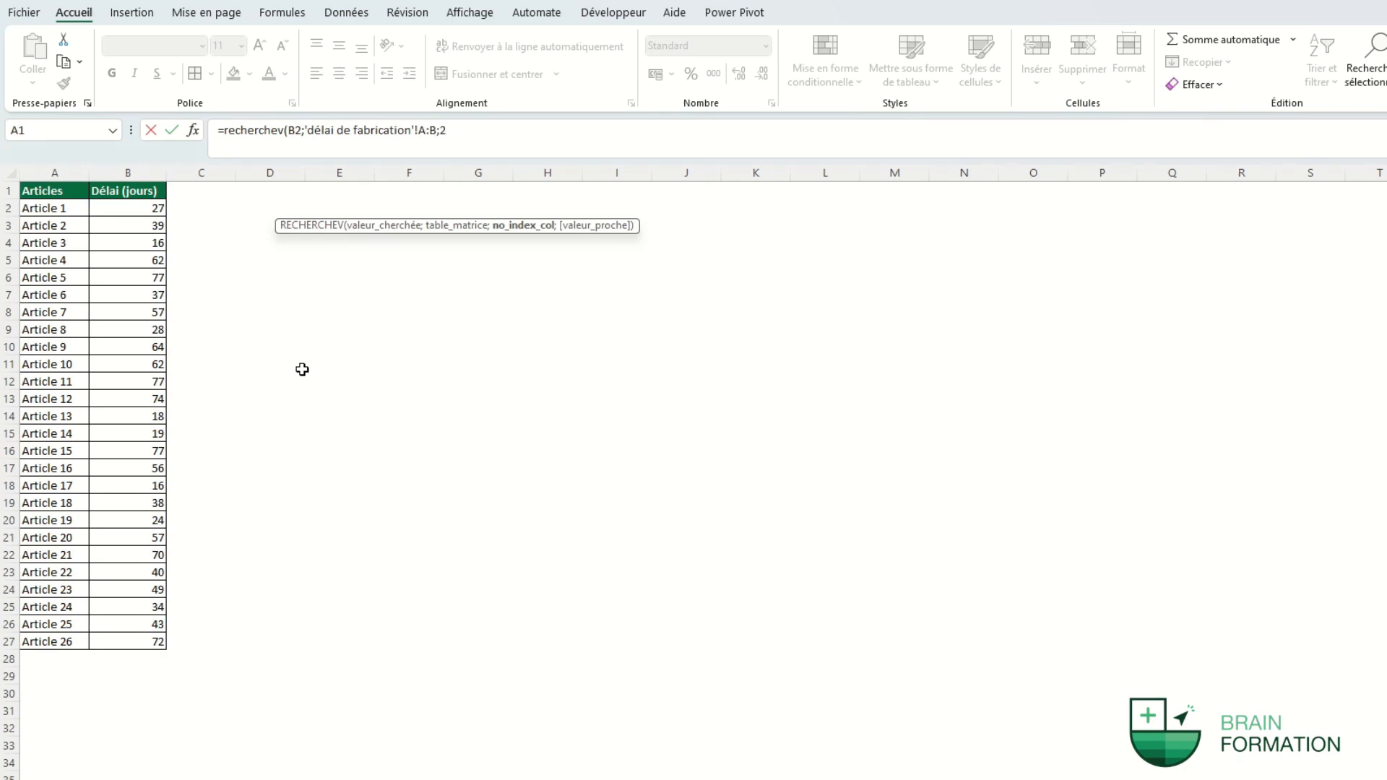
pyautogui.write('2;')
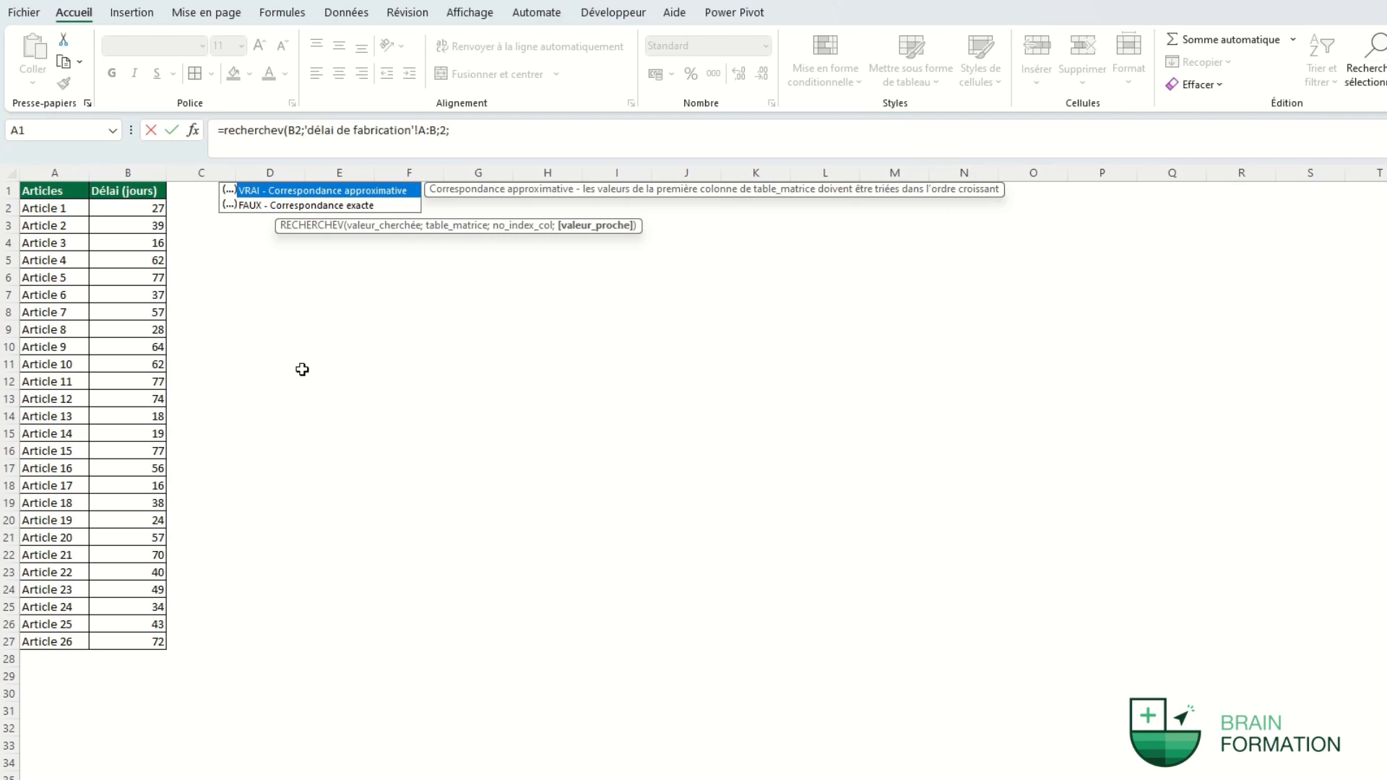
pyautogui.write('faux)')
pyautogui.press('Return')
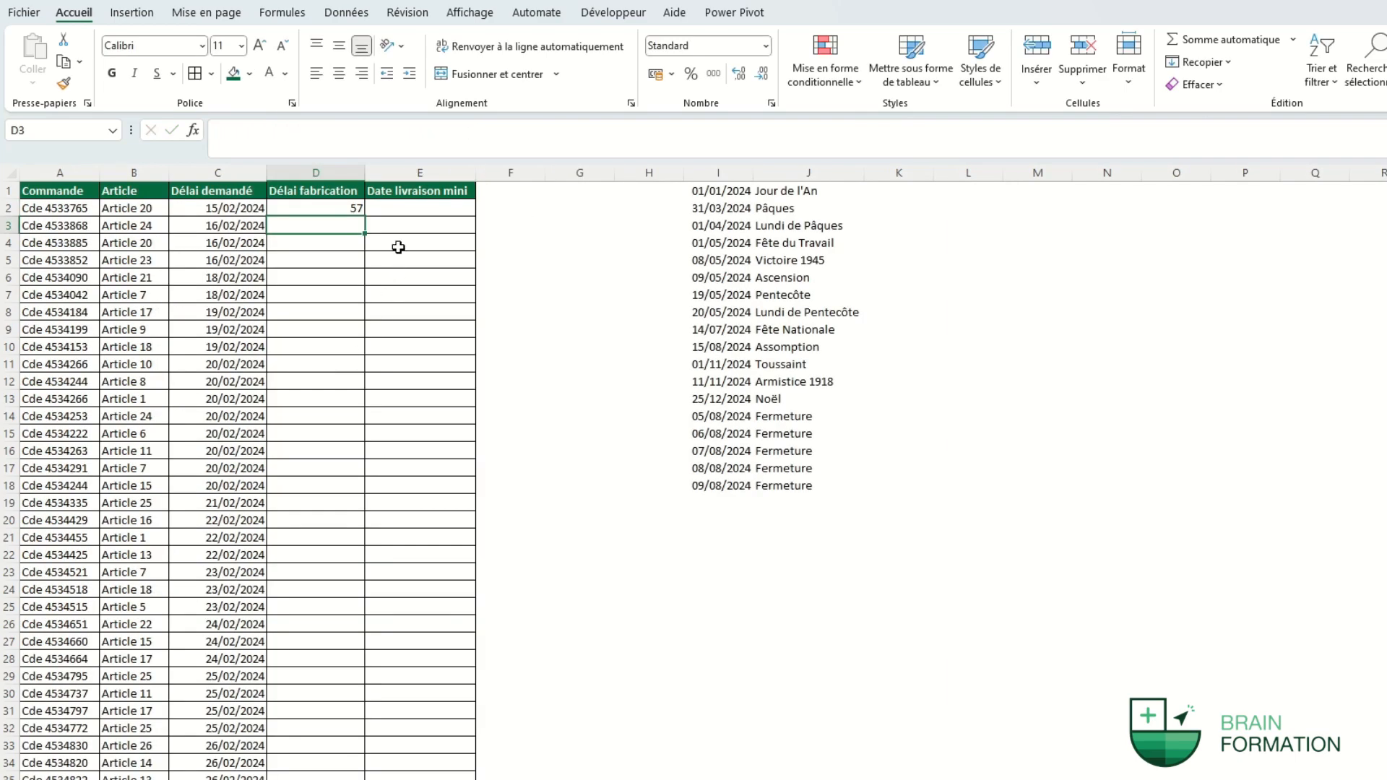
pyautogui.click(358, 207)
pyautogui.doubleClick(365, 218)
pyautogui.click(463, 207)
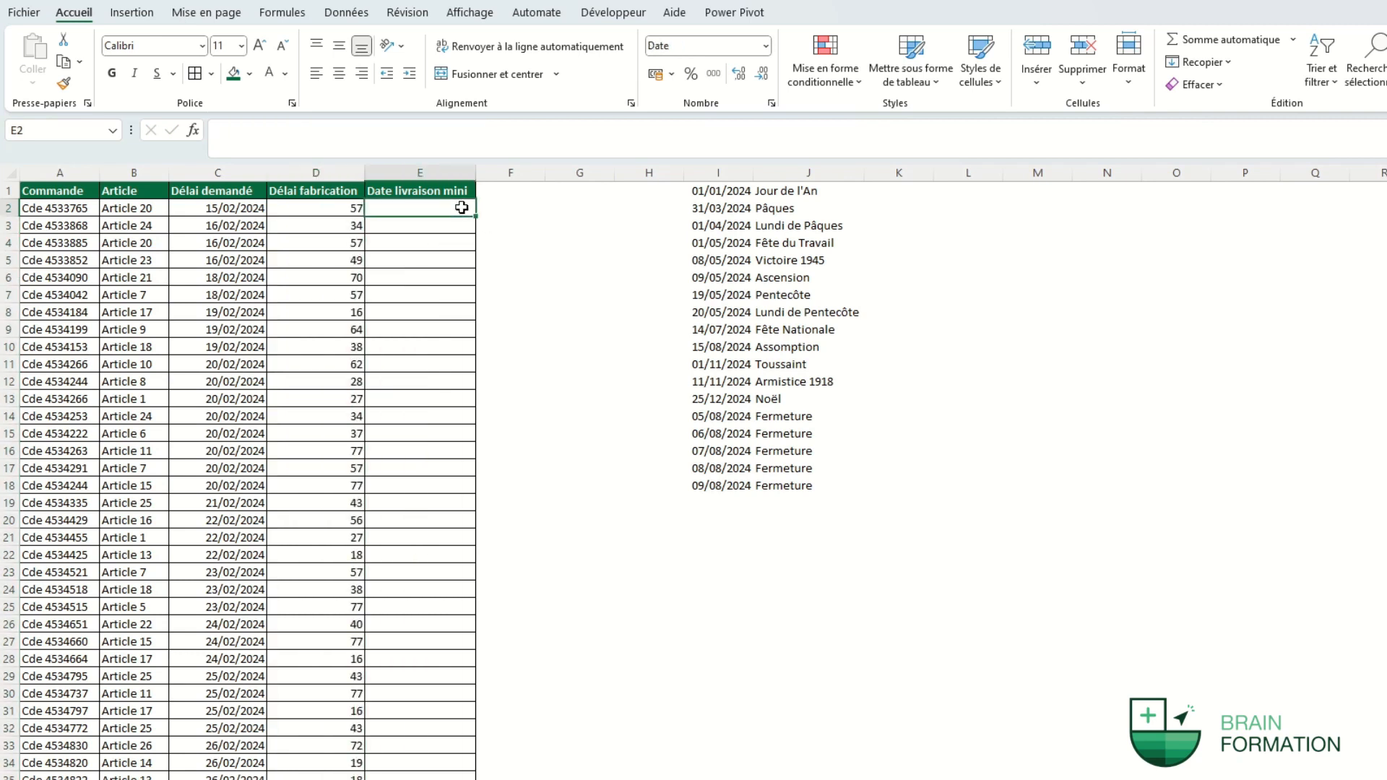
pyautogui.click(539, 233)
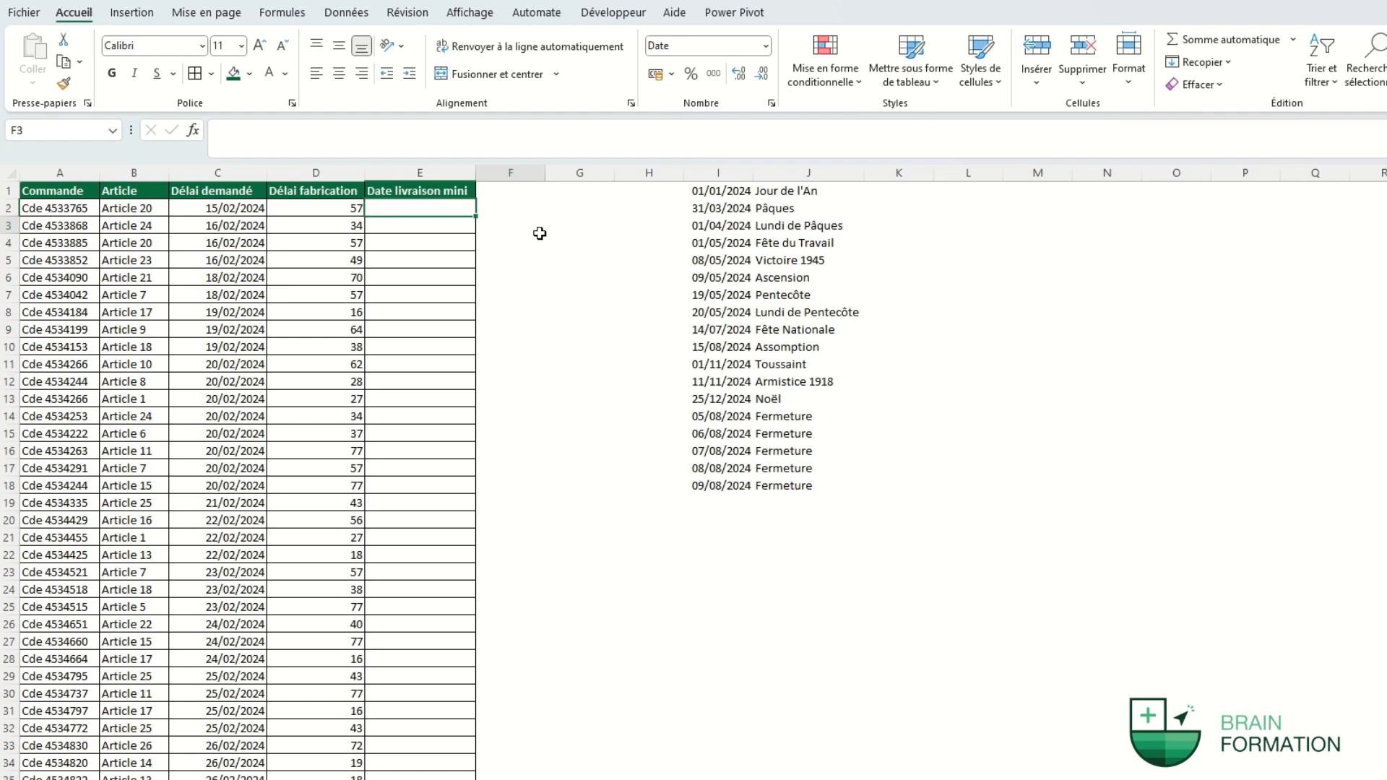
pyautogui.click(539, 233)
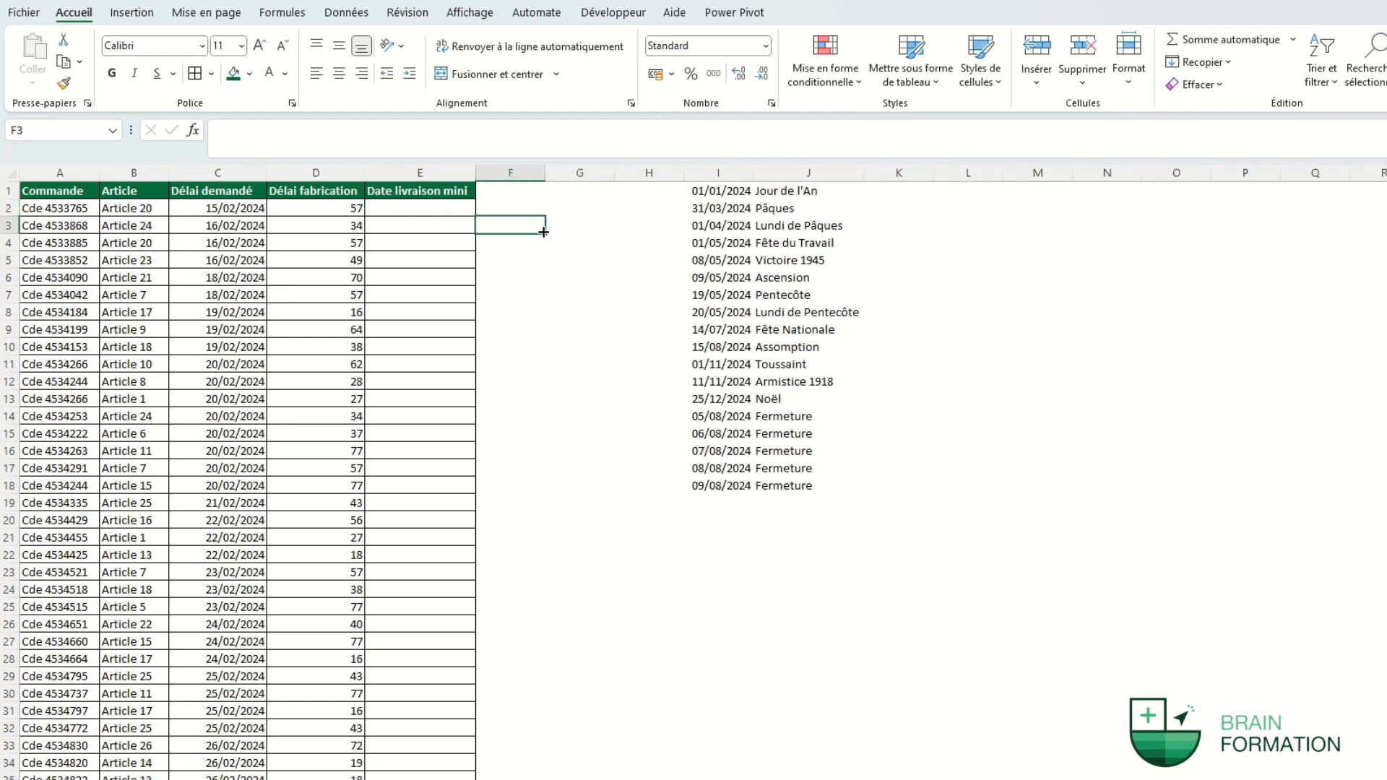
pyautogui.click(444, 209)
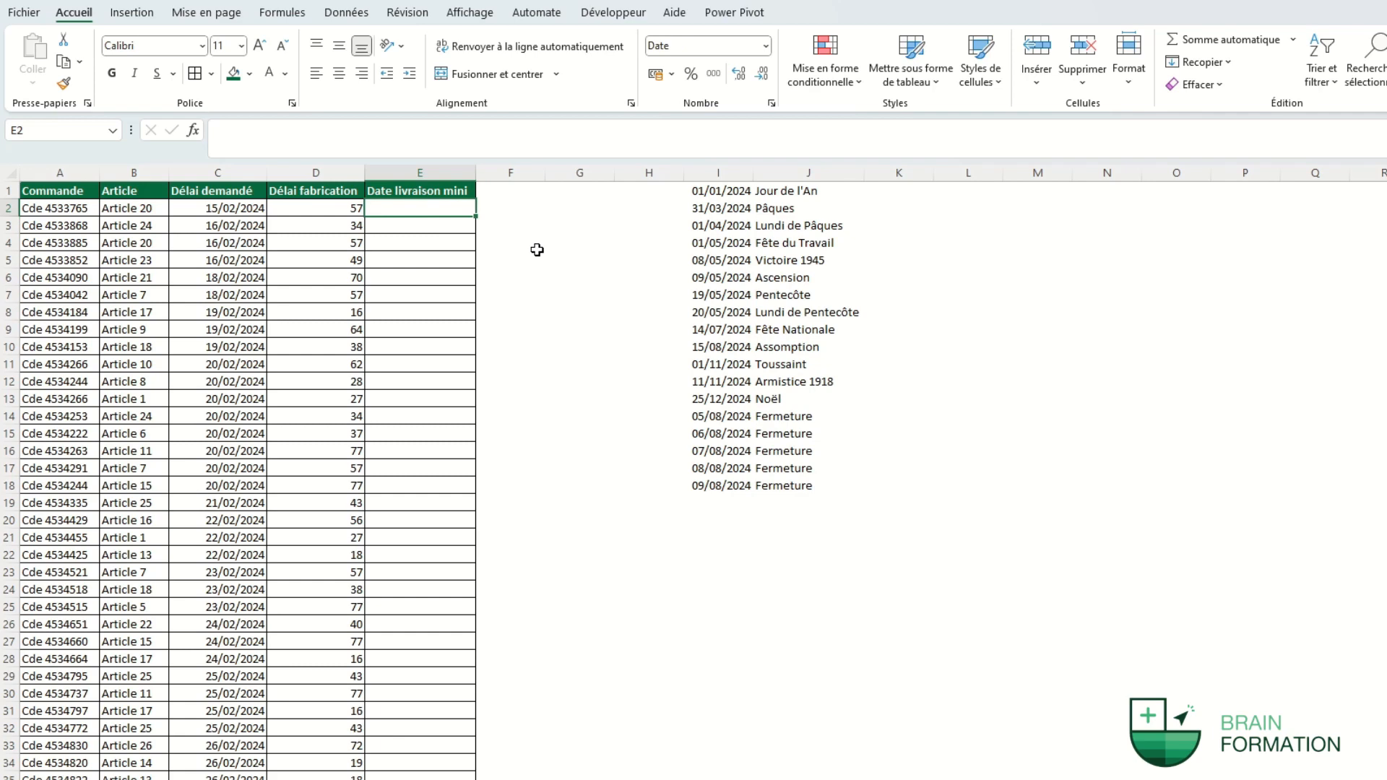
# Start SERIE.JOUR.OUVRE.INTL in E2 with AUJOURDHUI(), D2's delay and weekend type 1.
pyautogui.write('=serie')
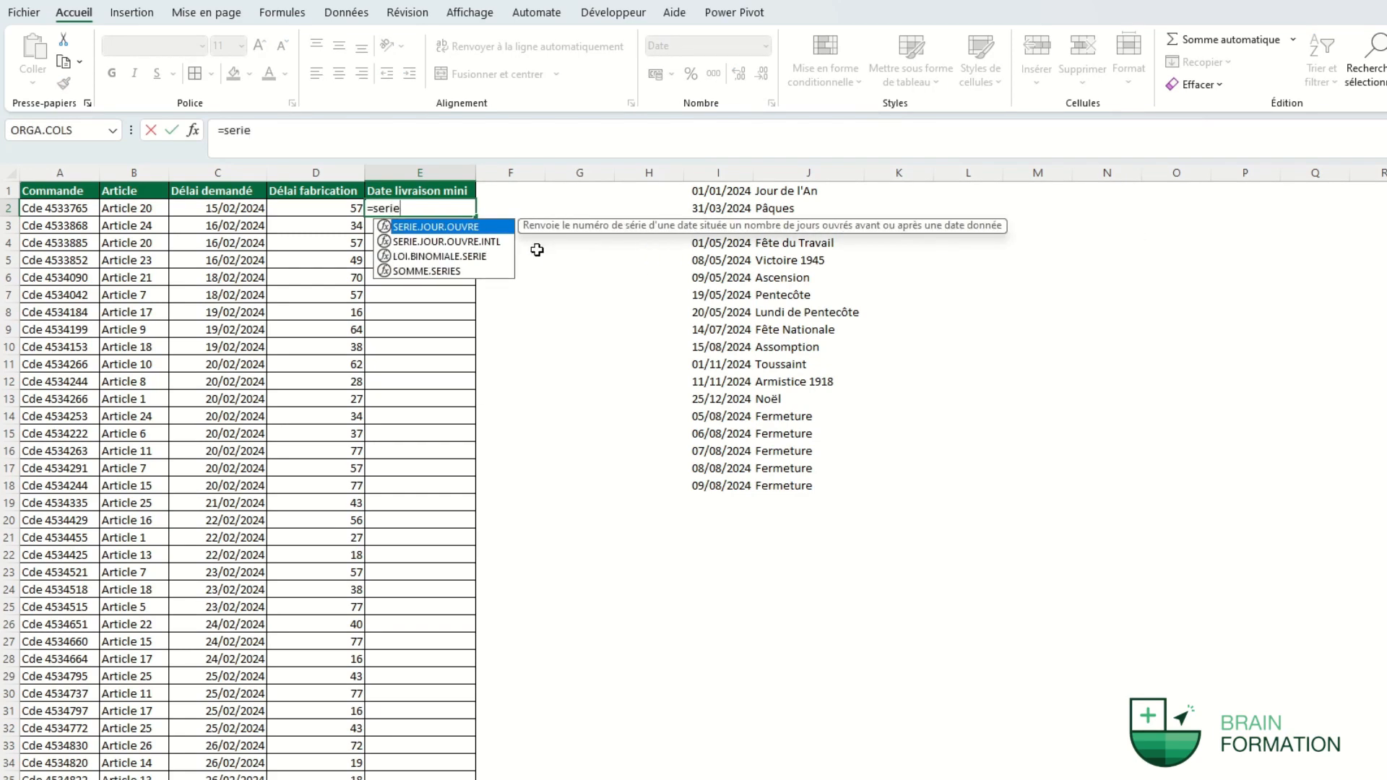
pyautogui.press('Down')
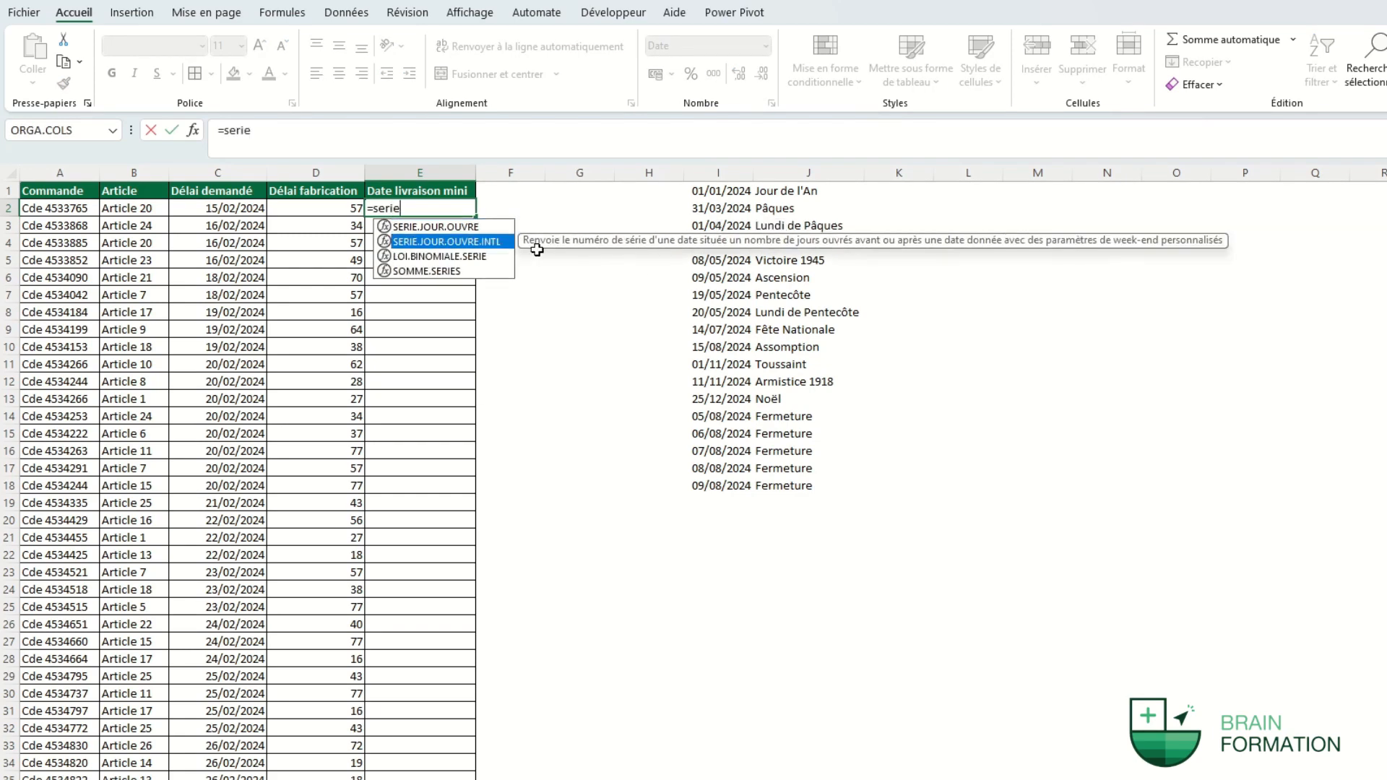
pyautogui.press('Tab')
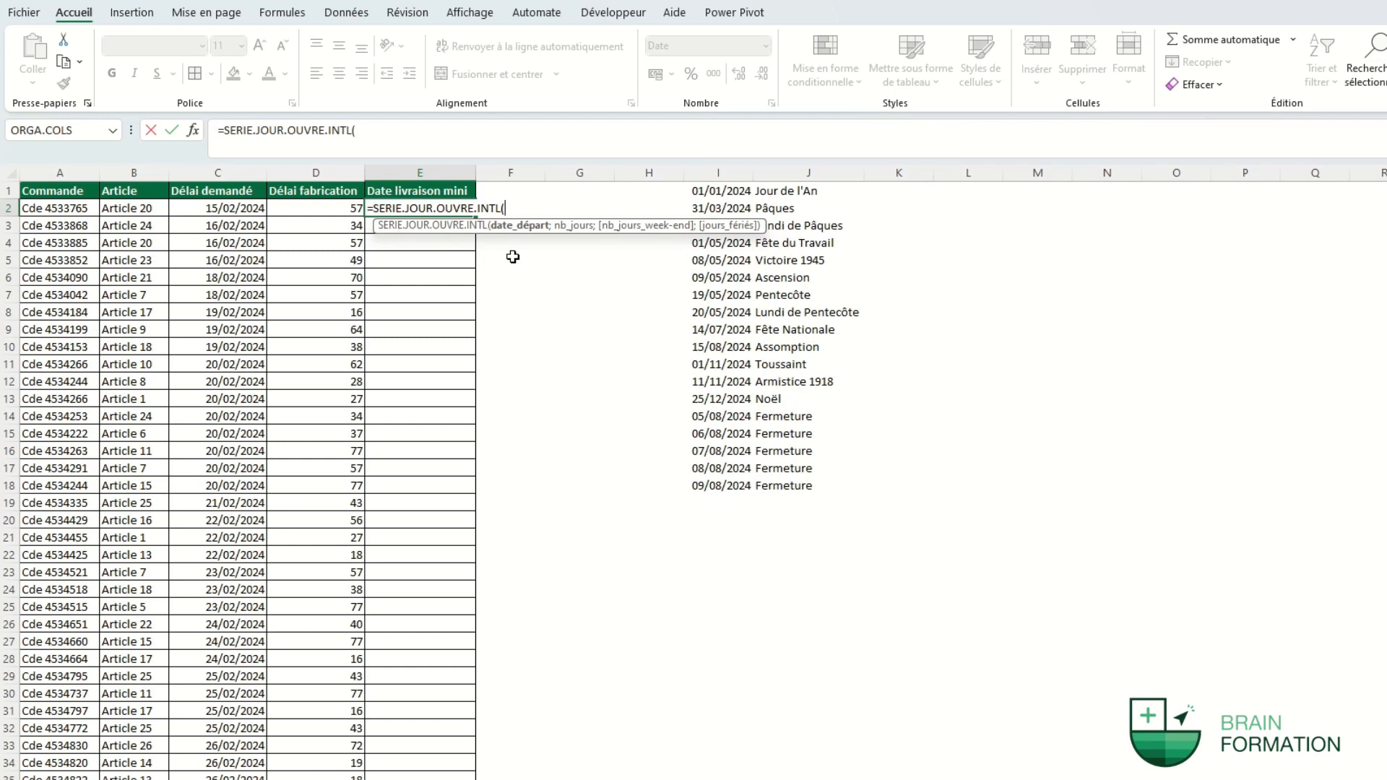
pyautogui.write('aujourdhui()')
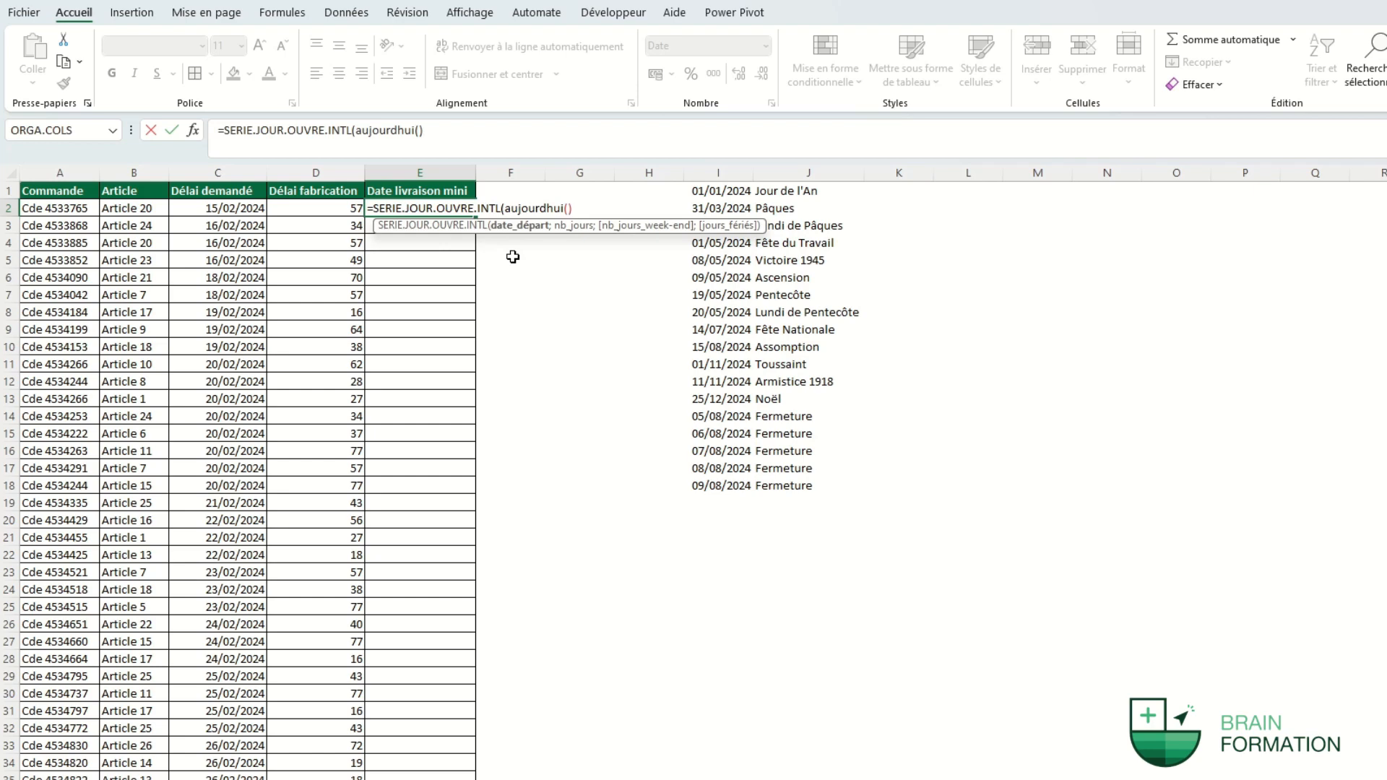
pyautogui.write(';')
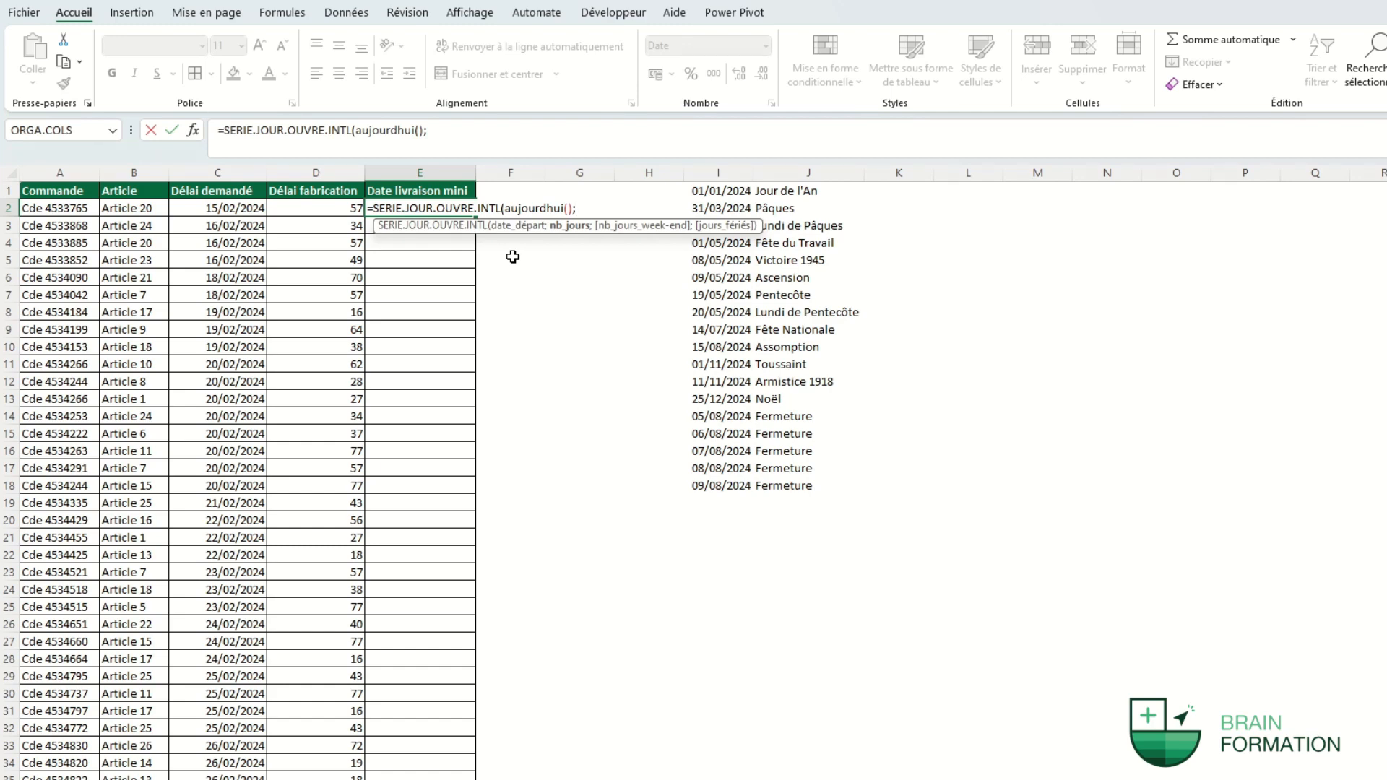
pyautogui.click(329, 209)
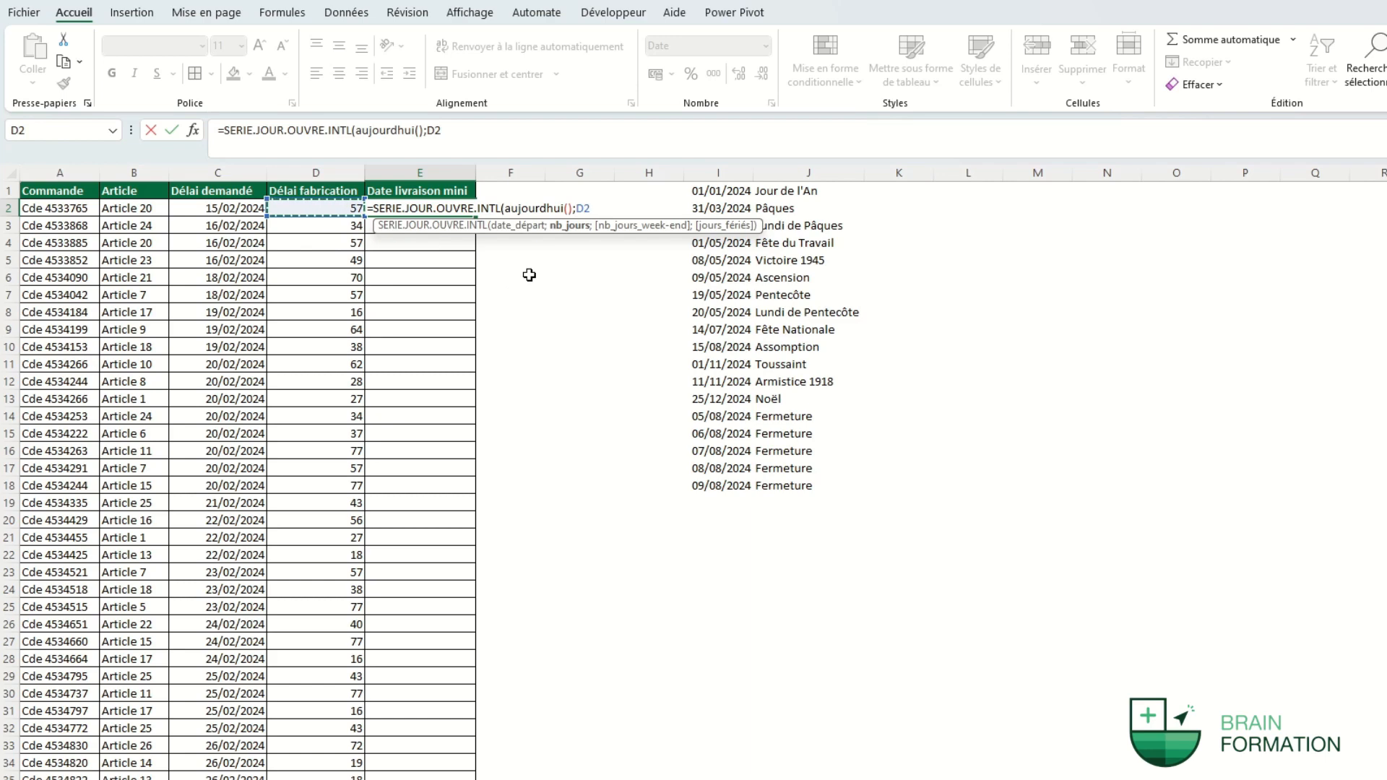
pyautogui.write(';')
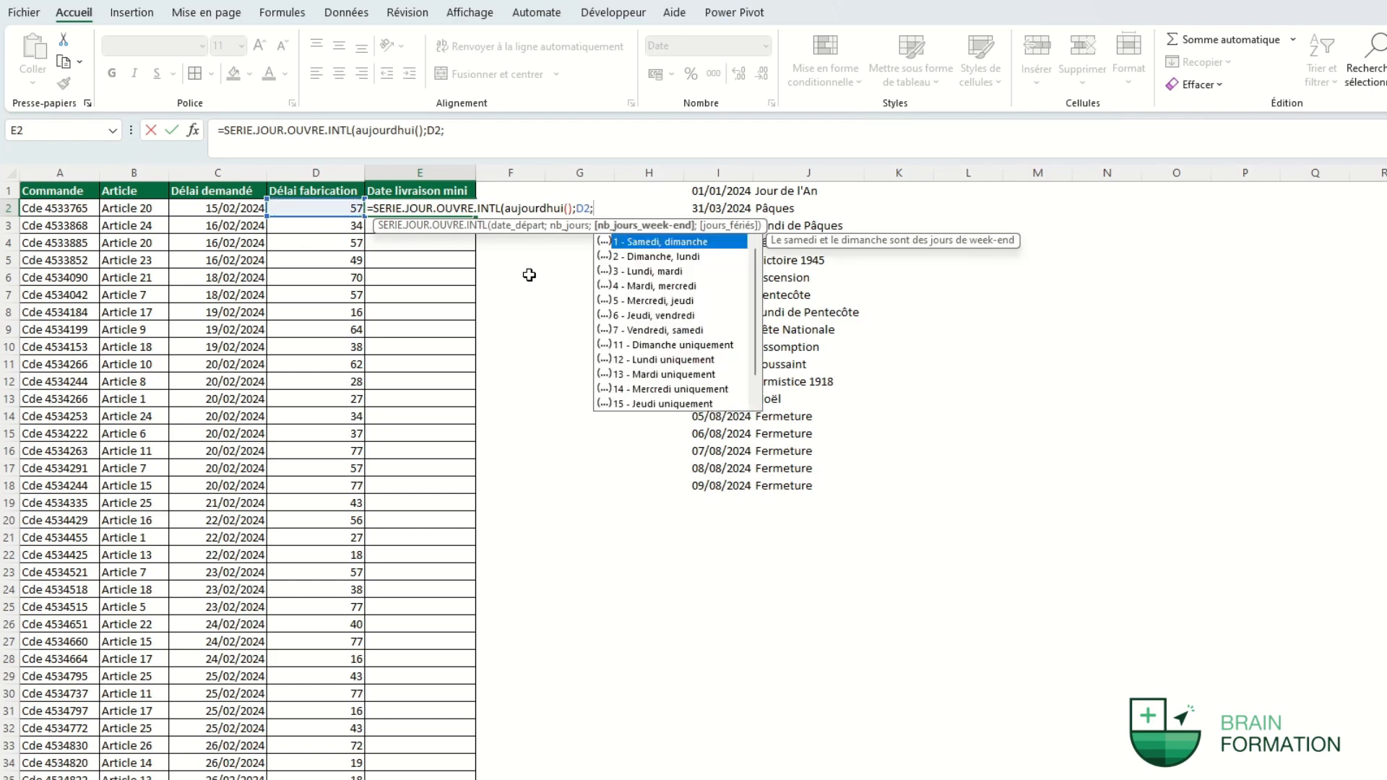
pyautogui.write('1;')
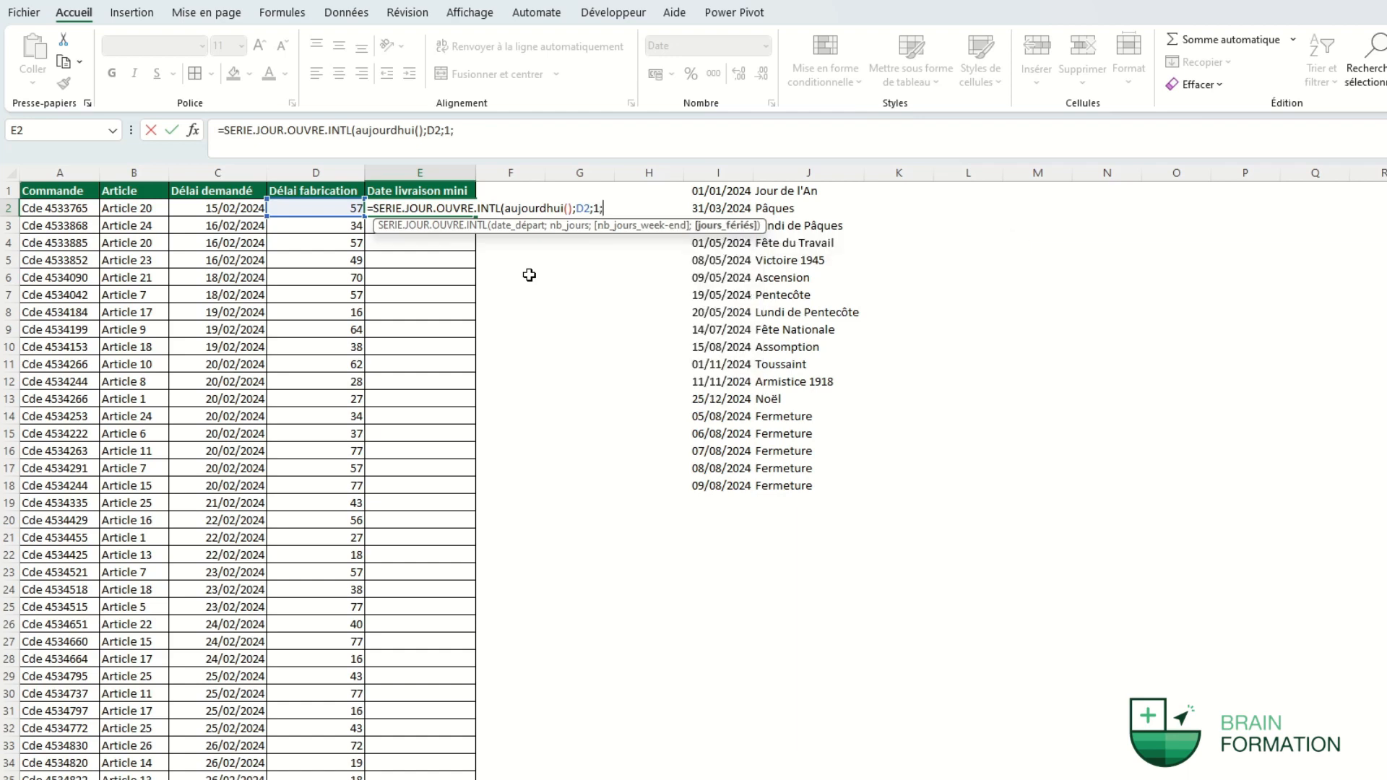
# Add the absolute holiday range $I$1:$I$18 and copy the delivery-date formula down column E.
pyautogui.moveTo(720, 193); pyautogui.dragTo(702, 483)
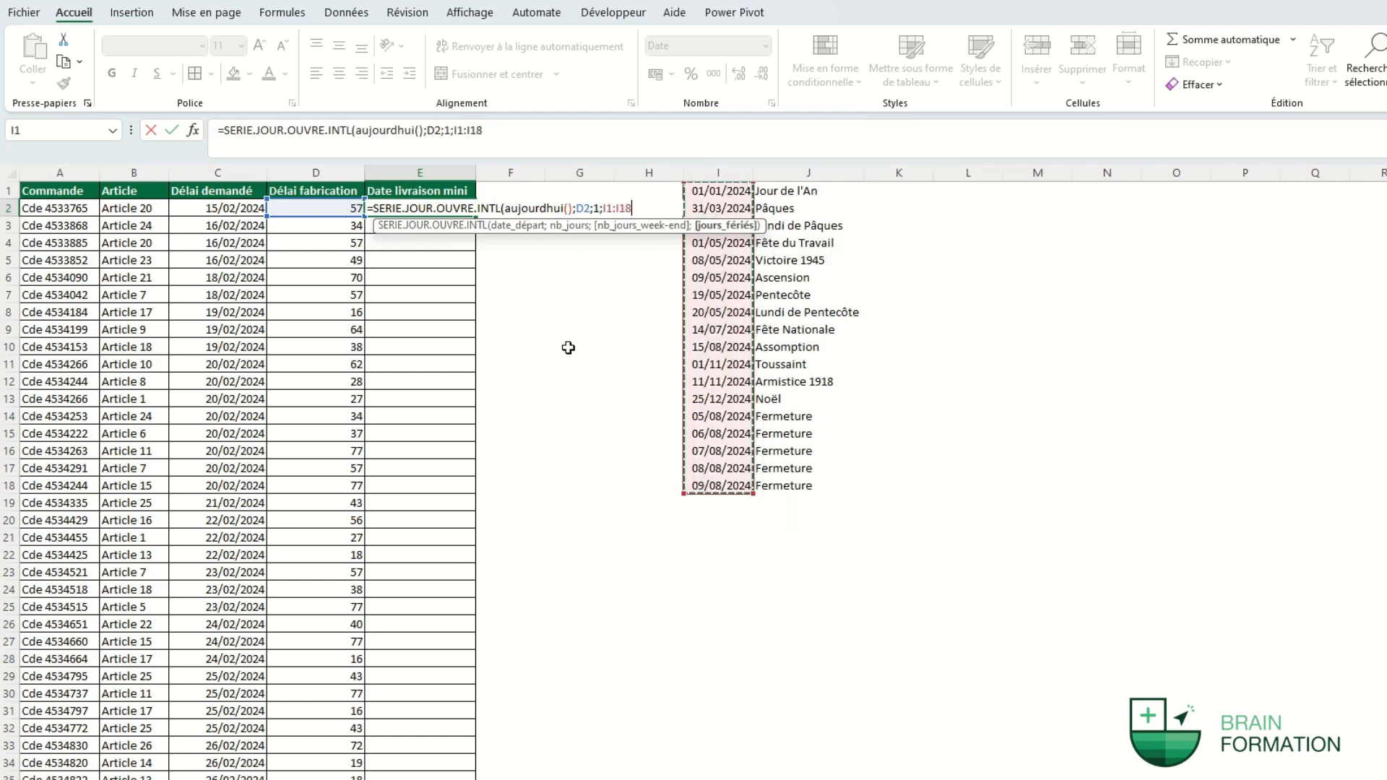
pyautogui.press('F4')
pyautogui.write(')')
pyautogui.press('Return')
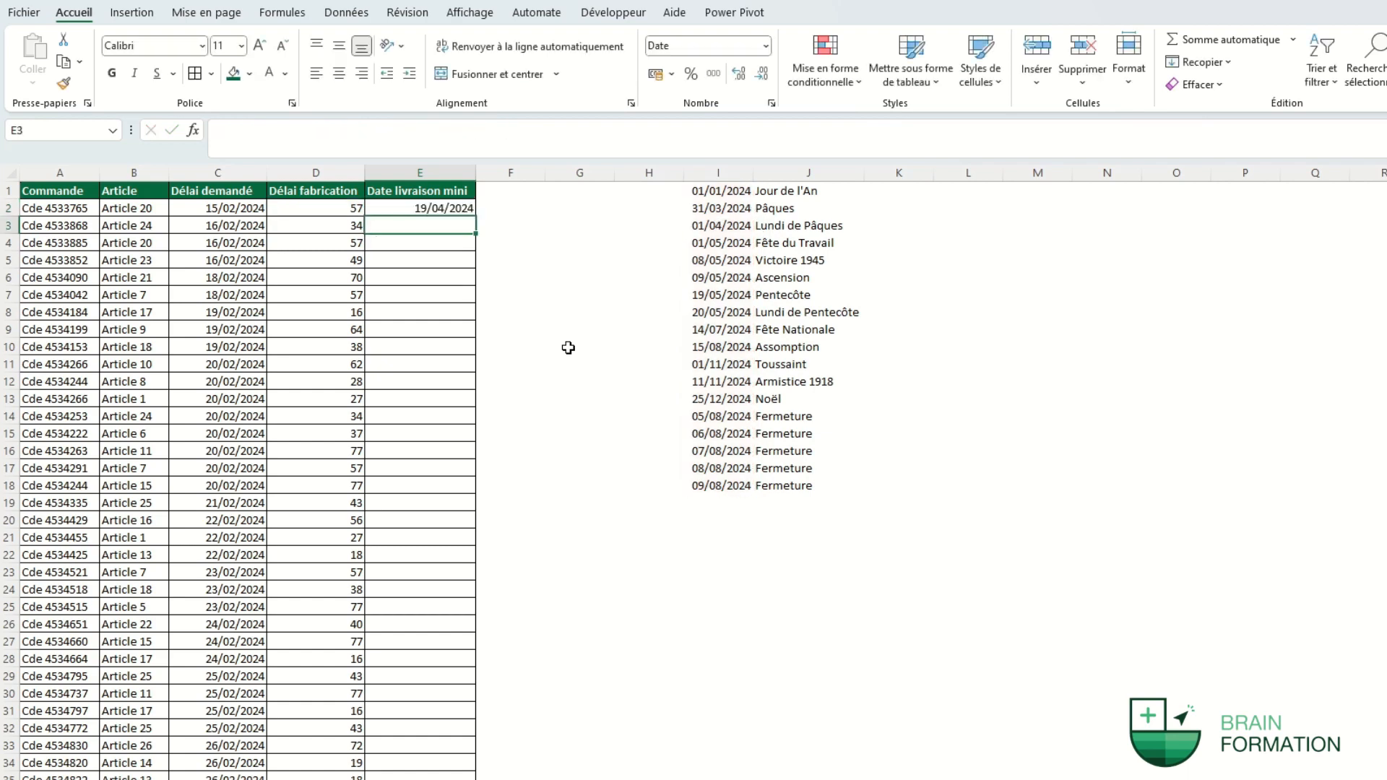
pyautogui.click(471, 208)
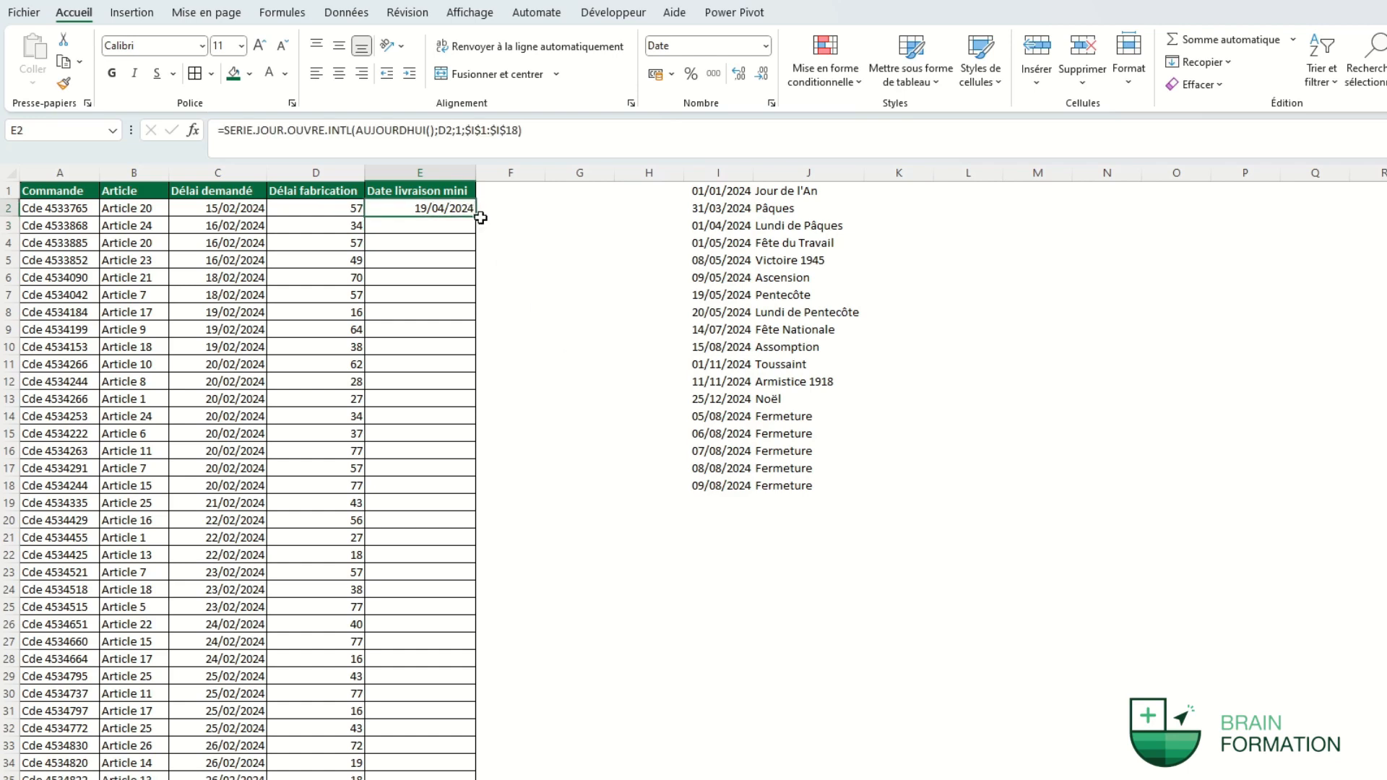
pyautogui.doubleClick(477, 218)
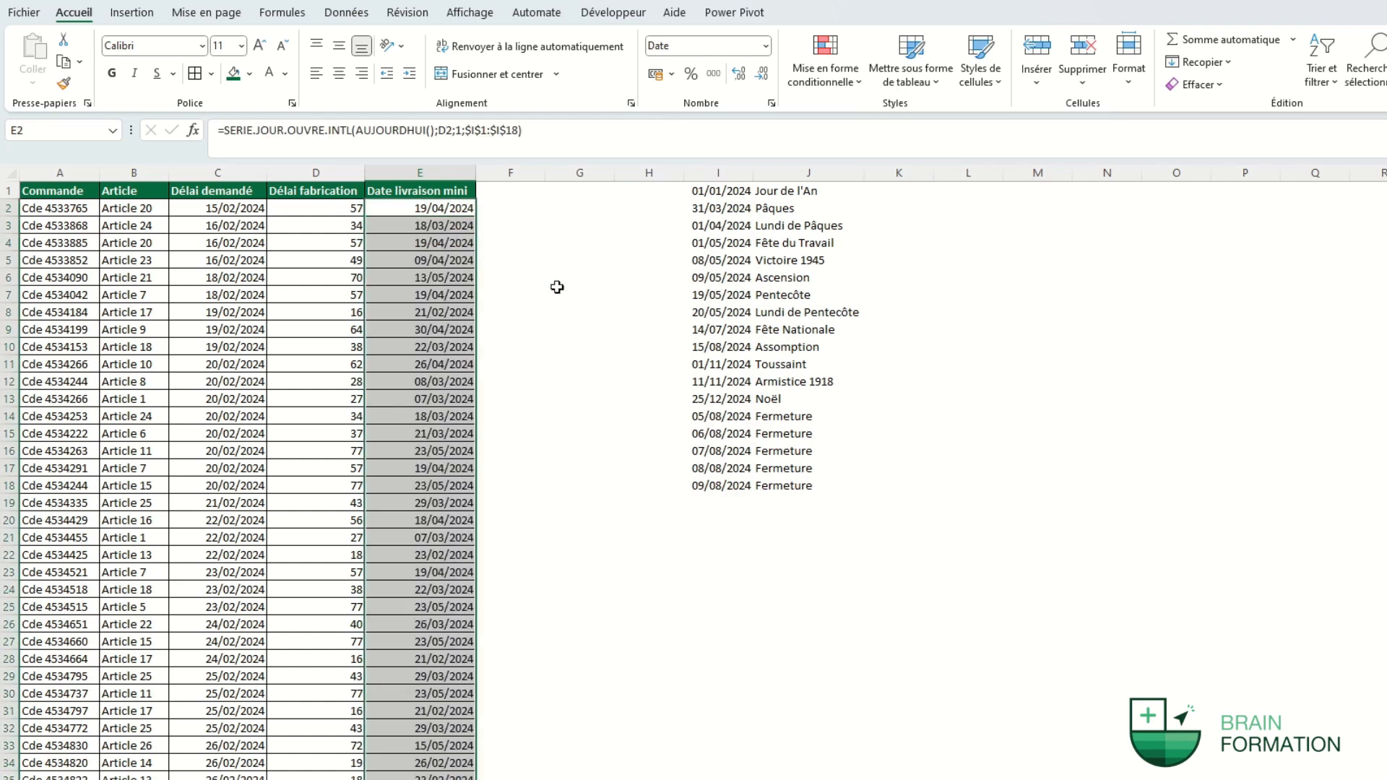
pyautogui.click(567, 280)
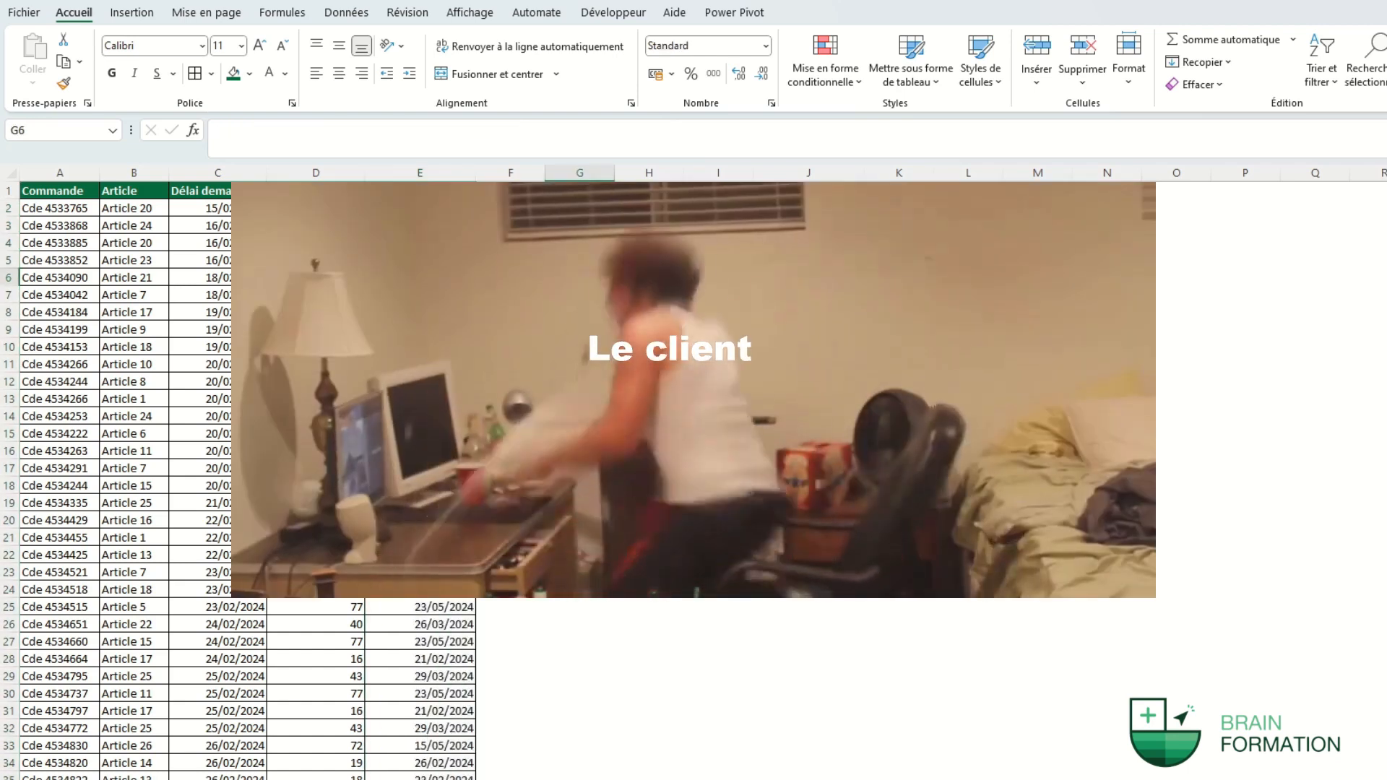